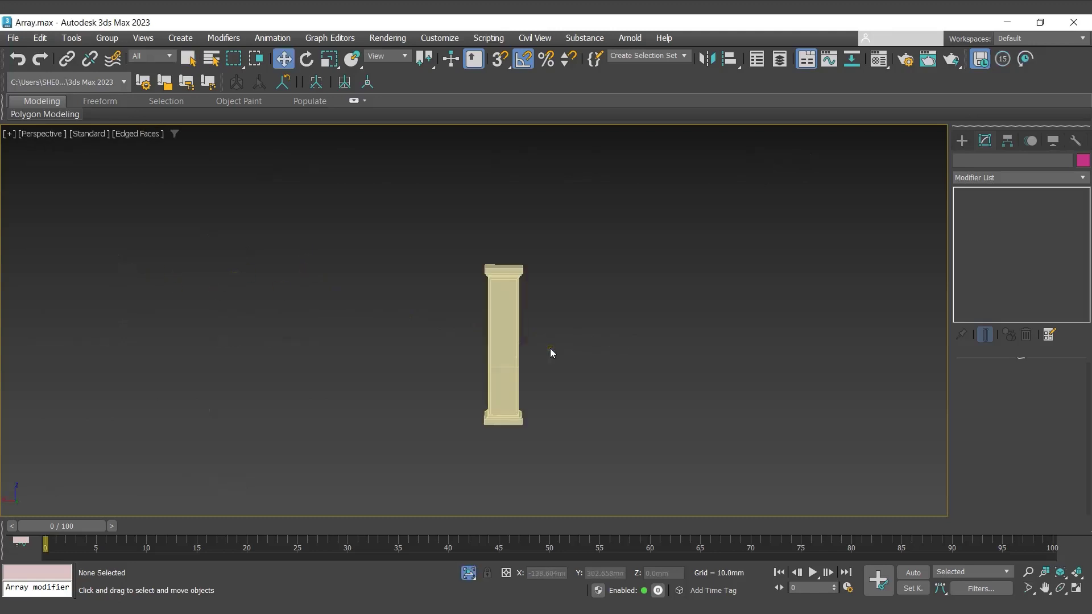
Step: Select the Box004 pillar and add an Array modifier to it
left_click(529, 353)
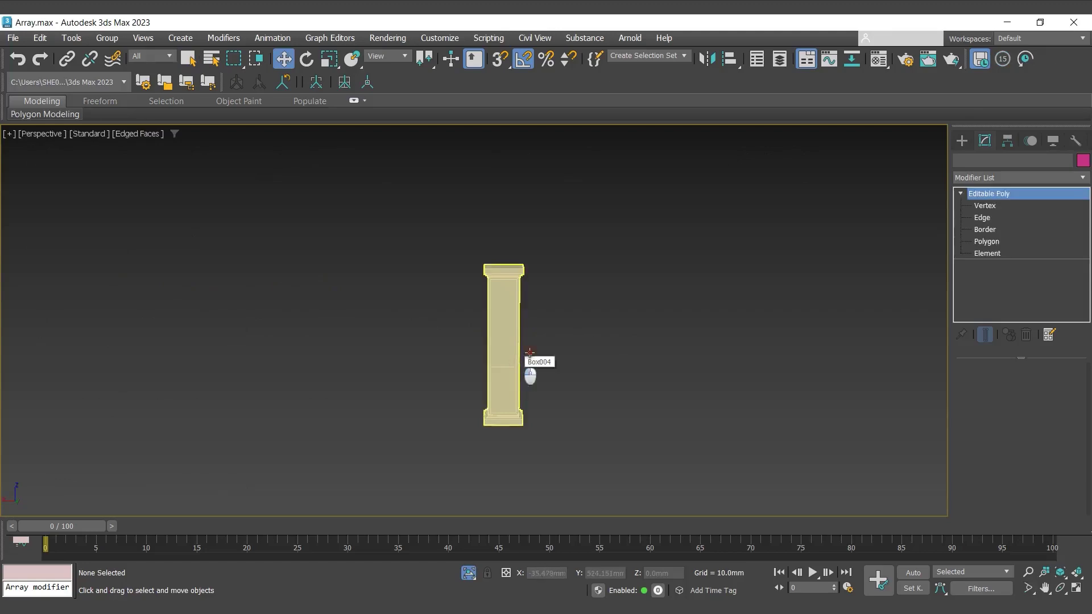
left_click(1010, 178)
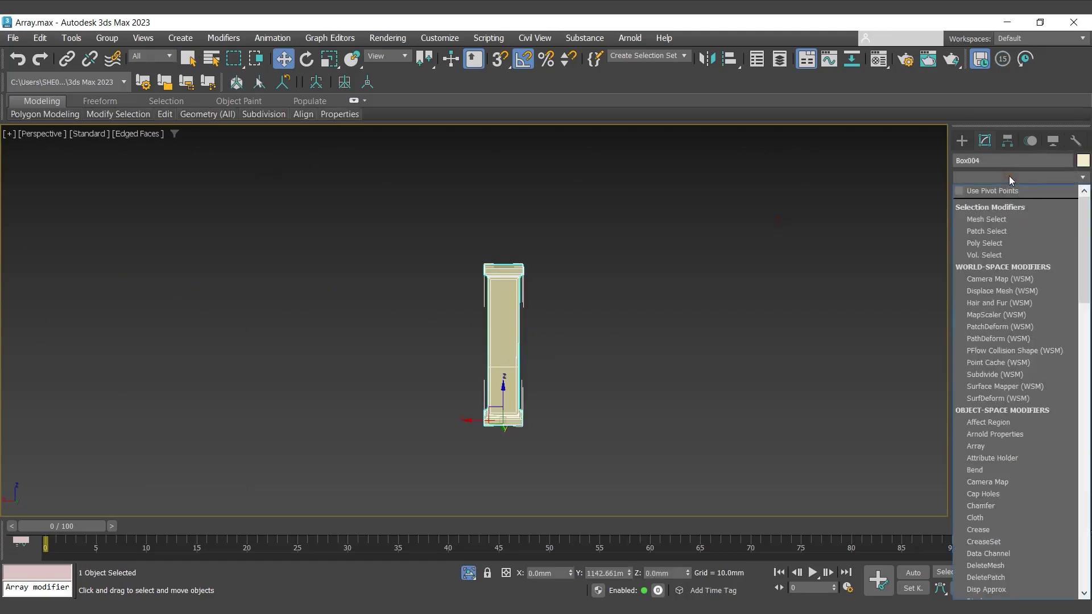
scroll(1009, 178, "down", 5)
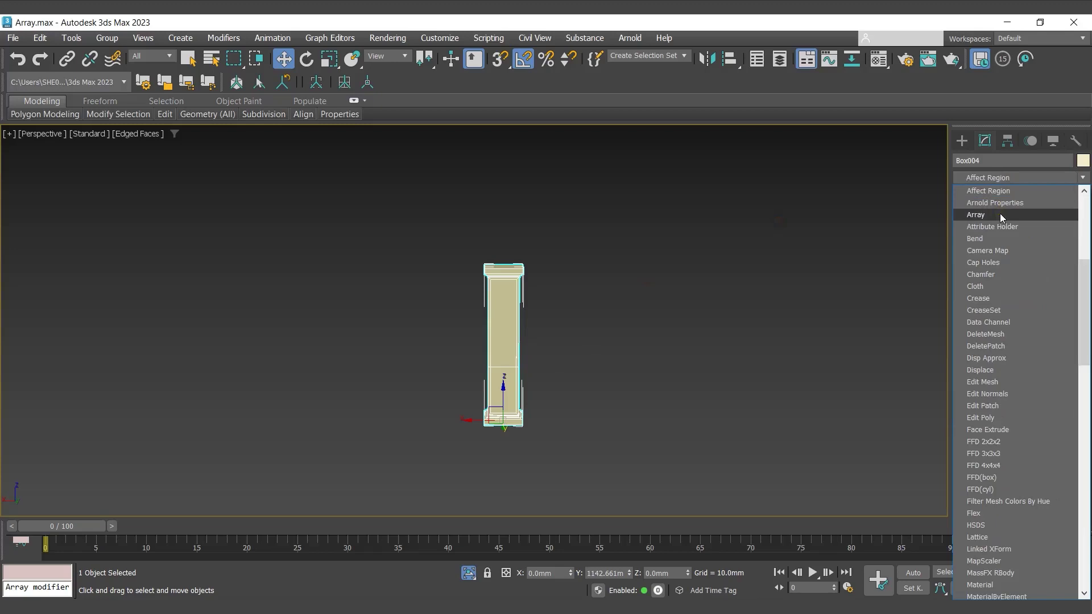
left_click(1000, 215)
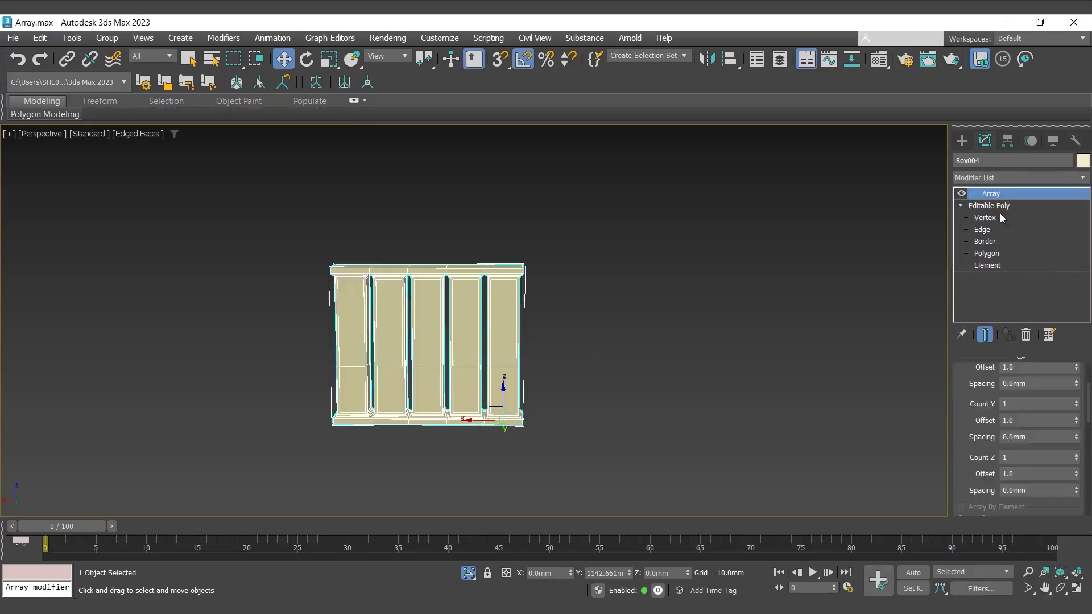
left_click_drag(986, 393, 991, 564)
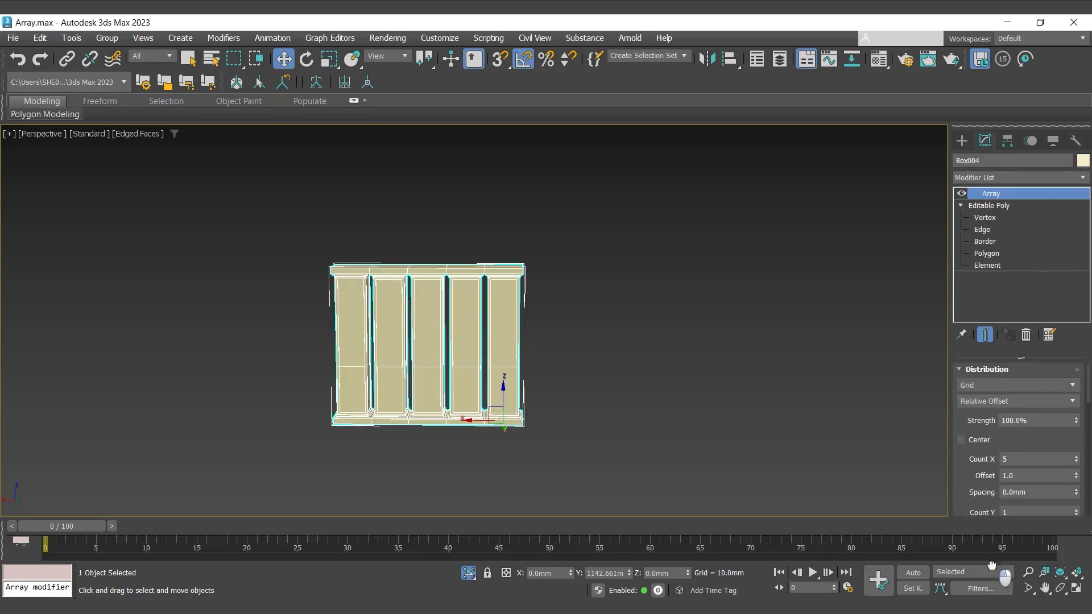
Step: Try Surface and Radial distribution, then set Distribution back to Grid
left_click(988, 384)
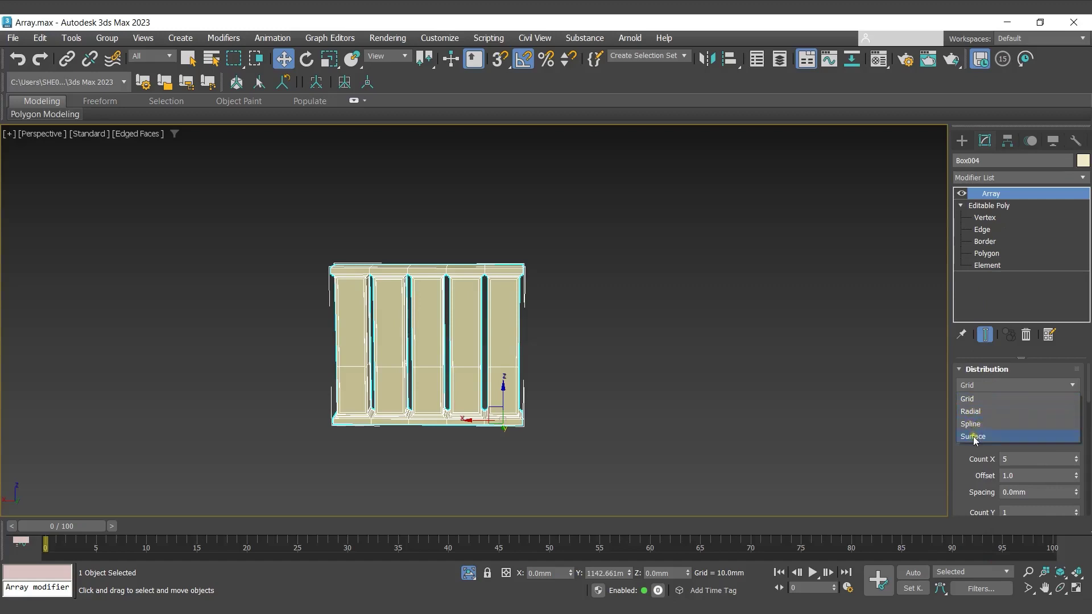
left_click(973, 437)
left_click(980, 388)
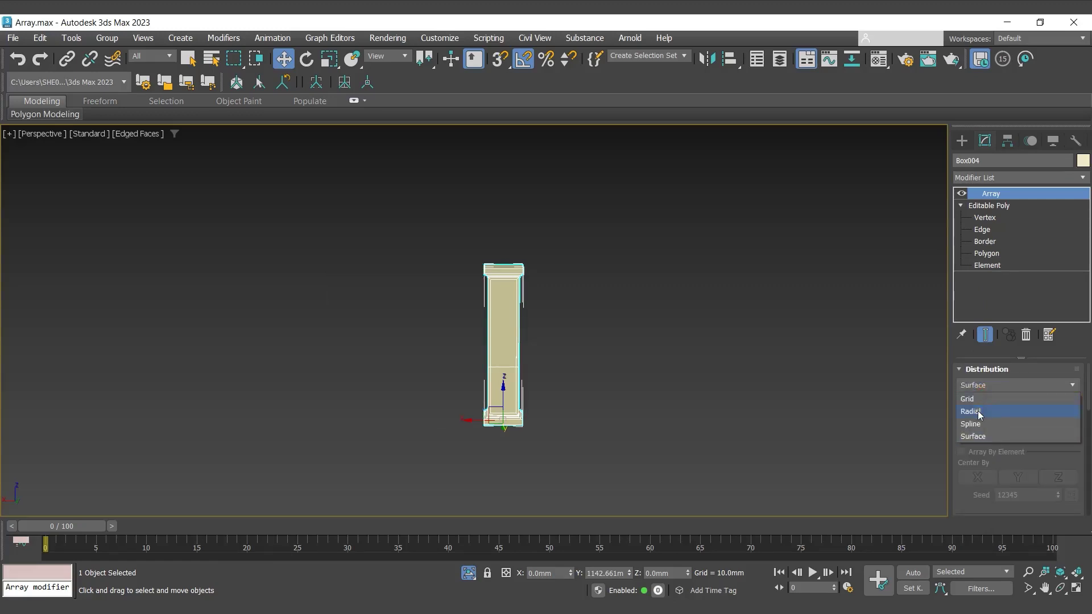
left_click(978, 412)
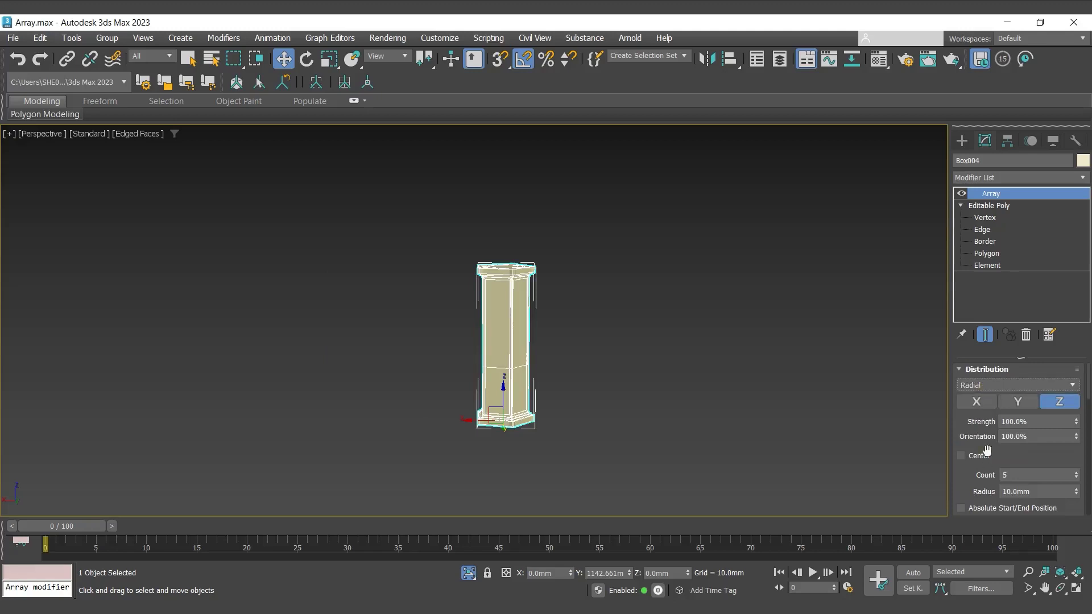
left_click(991, 387)
left_click(991, 386)
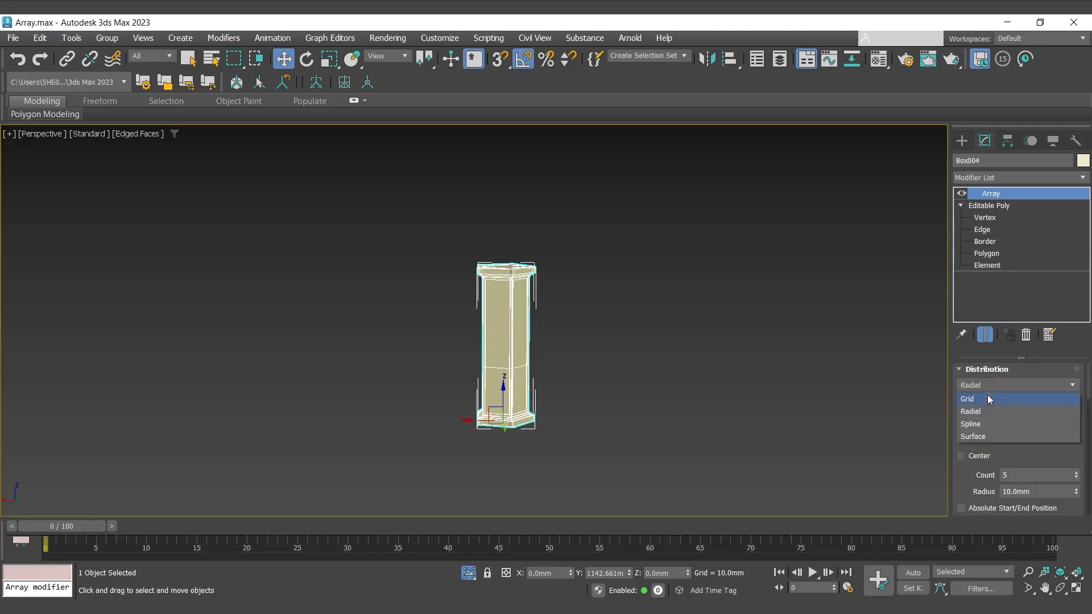
left_click(989, 399)
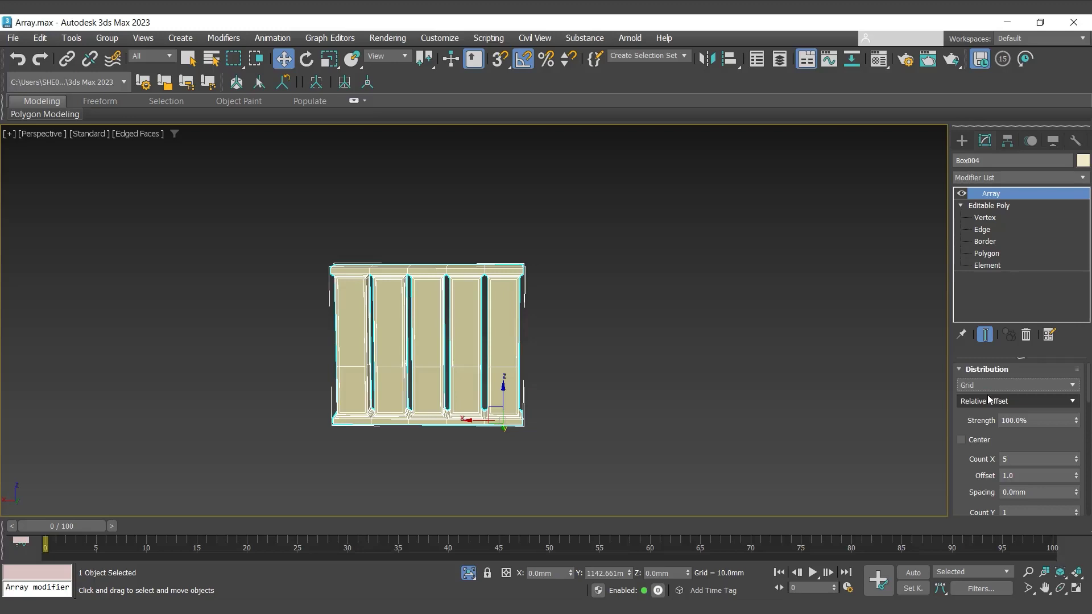
Step: Set Count X to 10 and widen the column spacing to about 25.2mm
scroll(543, 288, "down", 3)
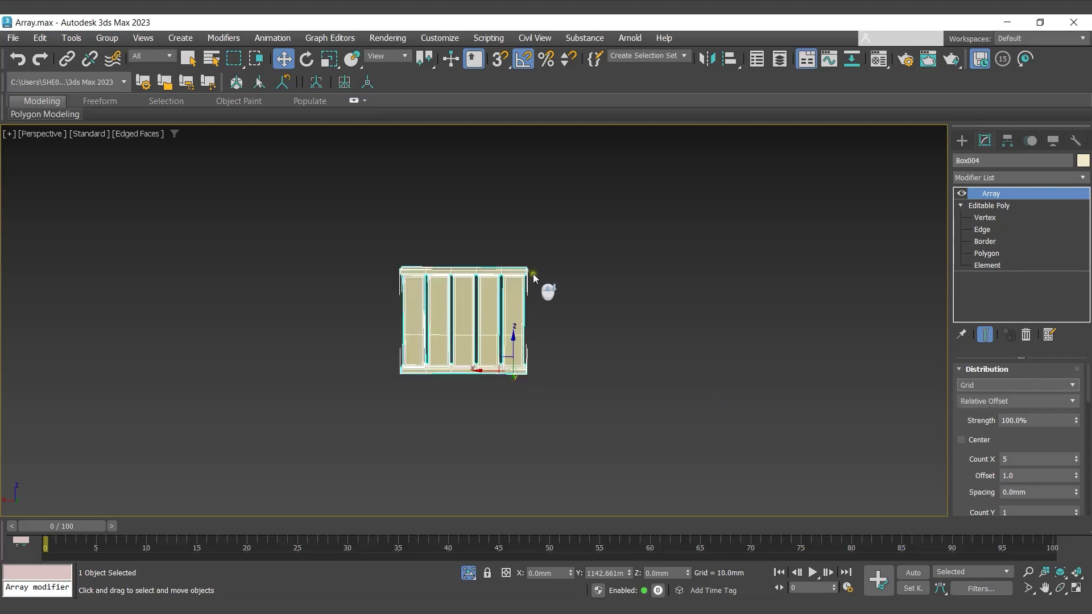
mouse_move(510, 363)
middle_mouse_down("alt")
mouse_move(541, 397)
mouse_move(502, 378)
middle_mouse_up("alt")
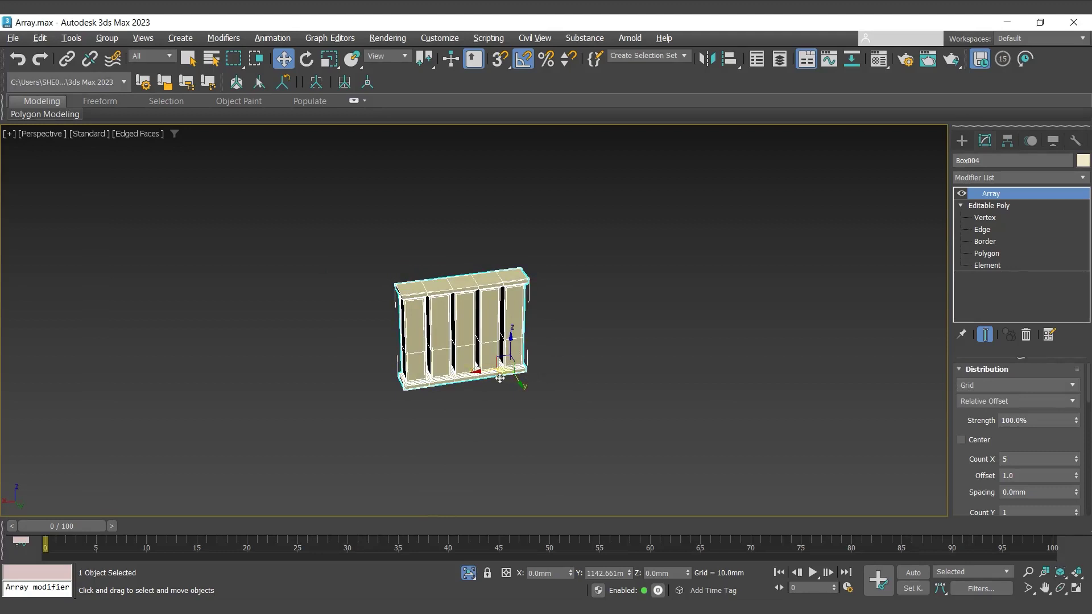
left_click_drag(980, 481, 980, 456)
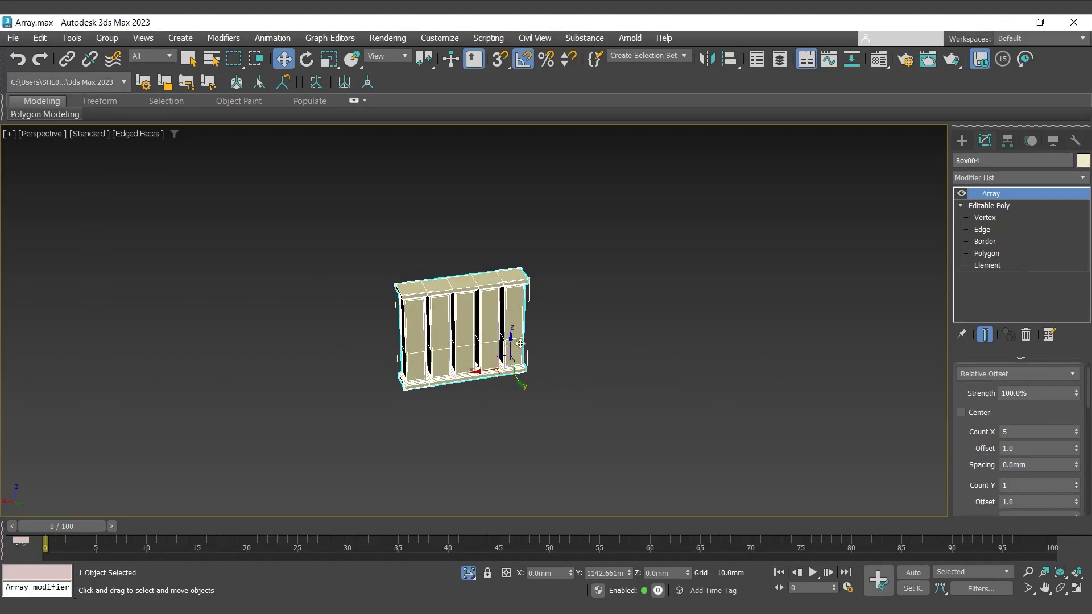
left_click(1036, 433)
type("10")
key("Return")
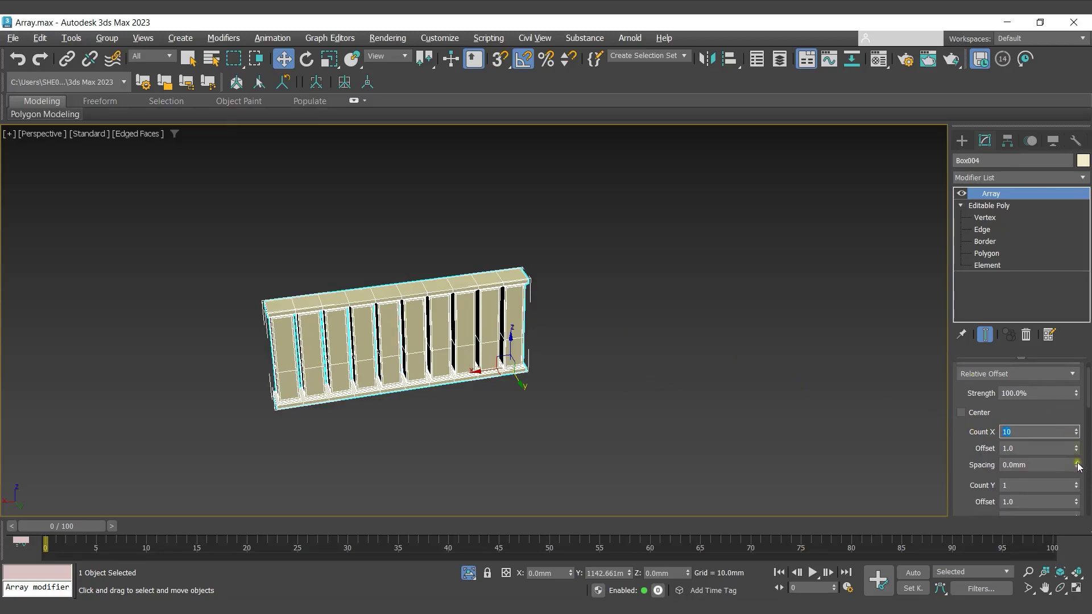
left_click_drag(1076, 465, 1043, 221)
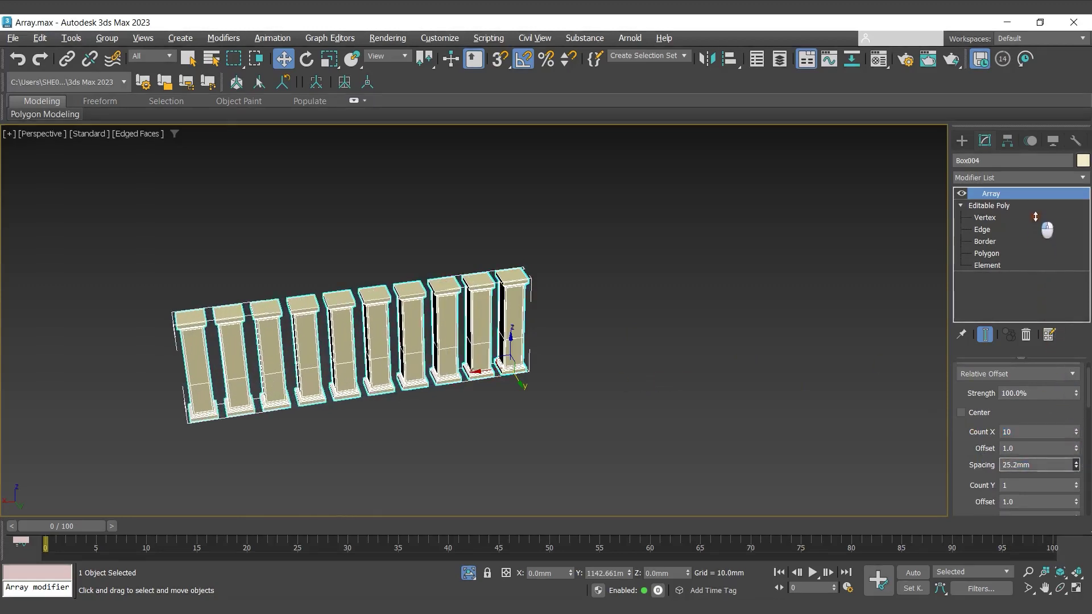
Step: Set Count Y to 5 and raise the row spacing to about 39.7mm
middle_click_drag(433, 408, 503, 407, "alt")
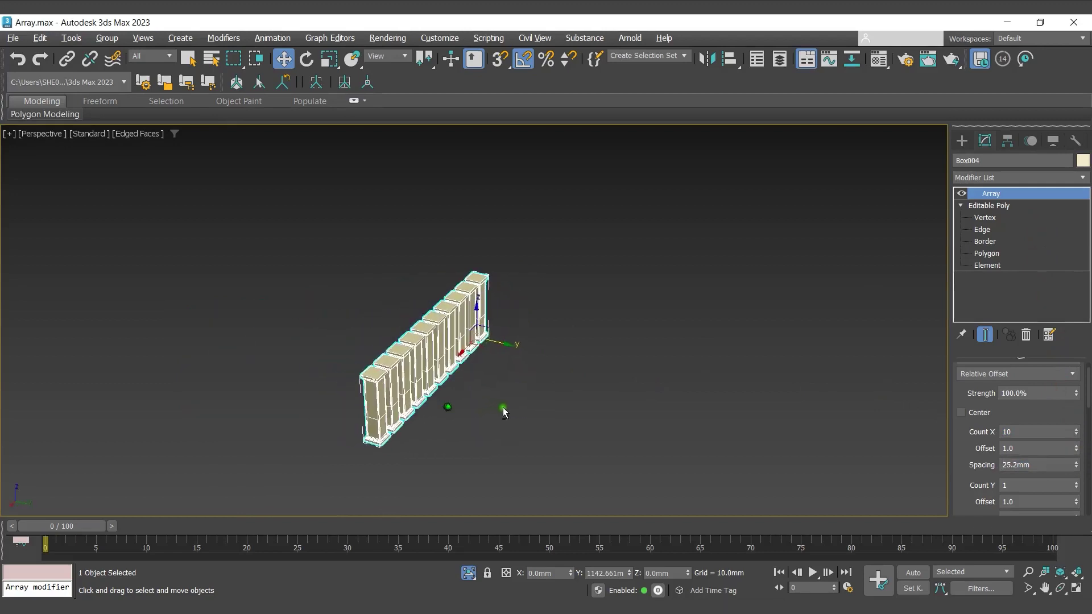
scroll(978, 455, "down", 3)
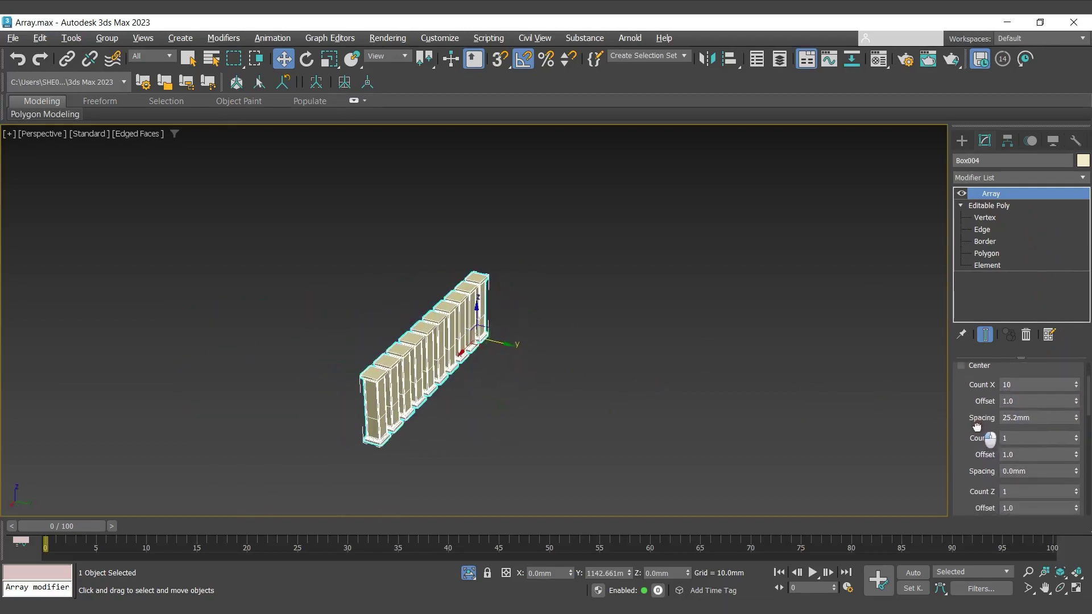
double_click(1021, 439)
type("5")
key("Return")
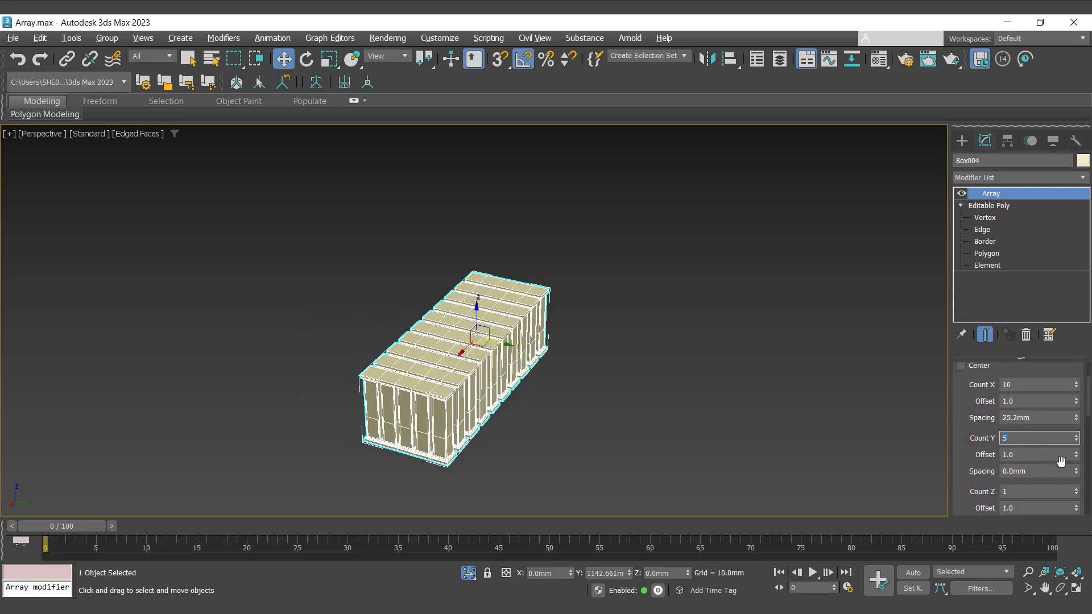
left_click_drag(1075, 471, 999, 117)
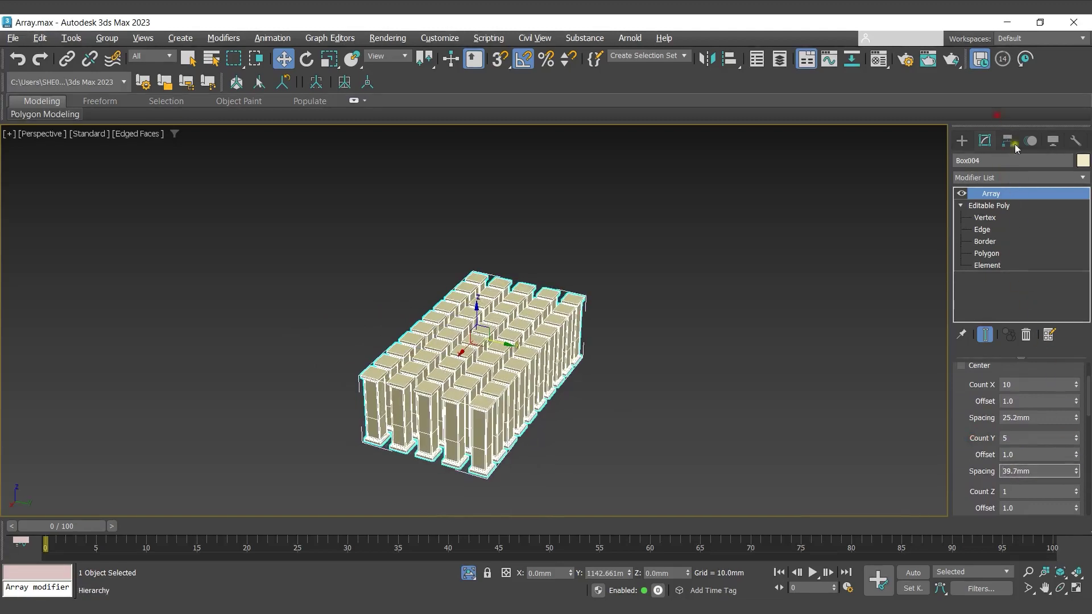
scroll(996, 455, "down", 2)
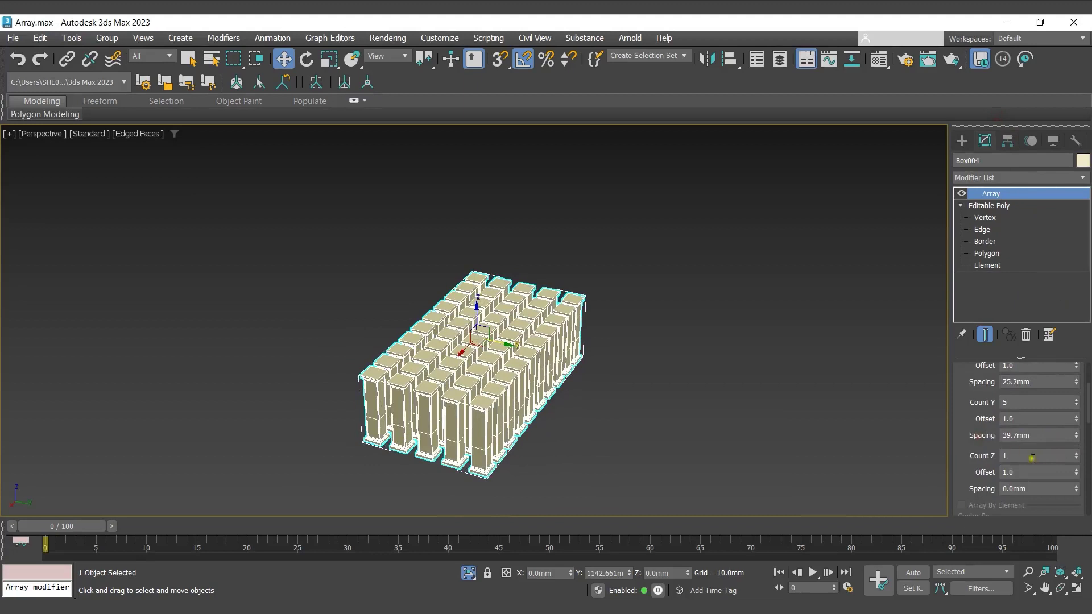
left_click(1007, 456)
Step: Stack the array three levels high with wider Z spacing and inspect it
key("Return")
left_click_drag(1077, 490, 1063, 369)
left_click(654, 451)
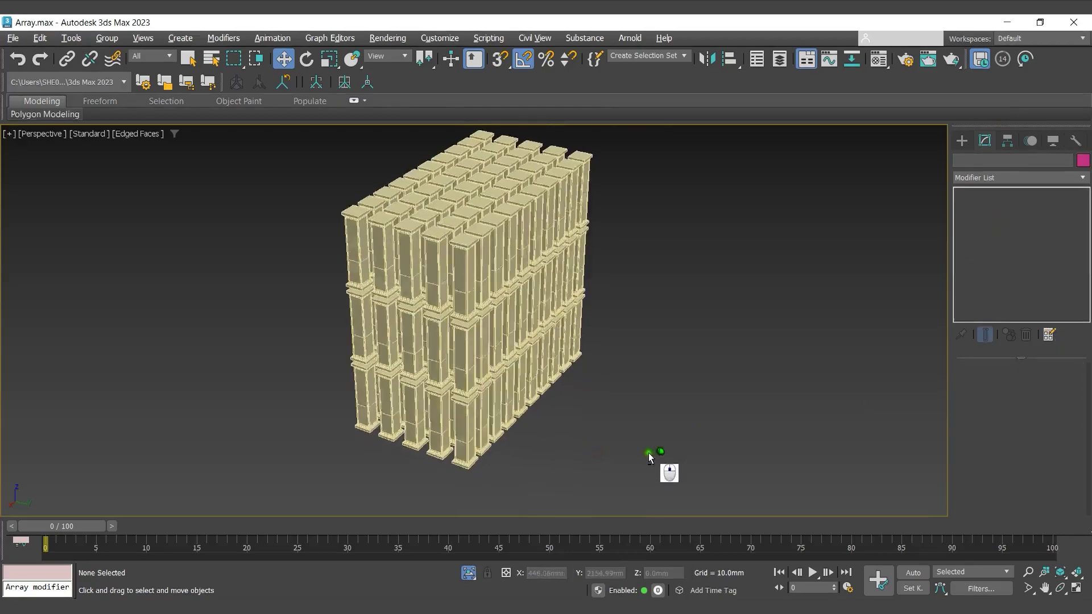
middle_click_drag(654, 451, 700, 453, "alt")
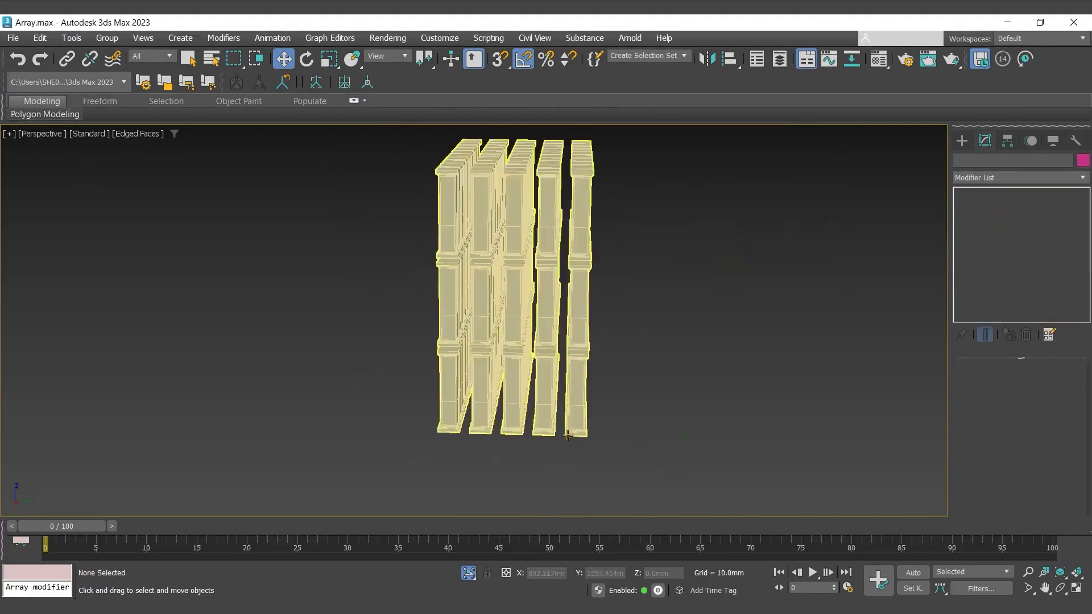
middle_click_drag(540, 444, 542, 445, "alt")
Step: Set Count Y and Count Z back to 1, leaving one row of ten pillars
left_click(584, 411)
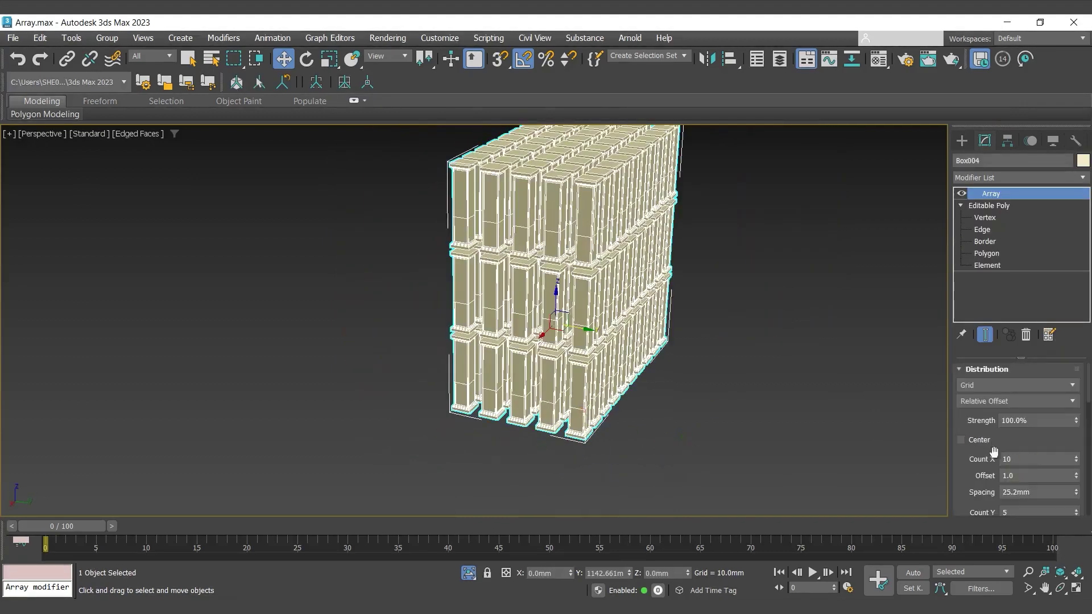
left_click_drag(968, 478, 970, 382)
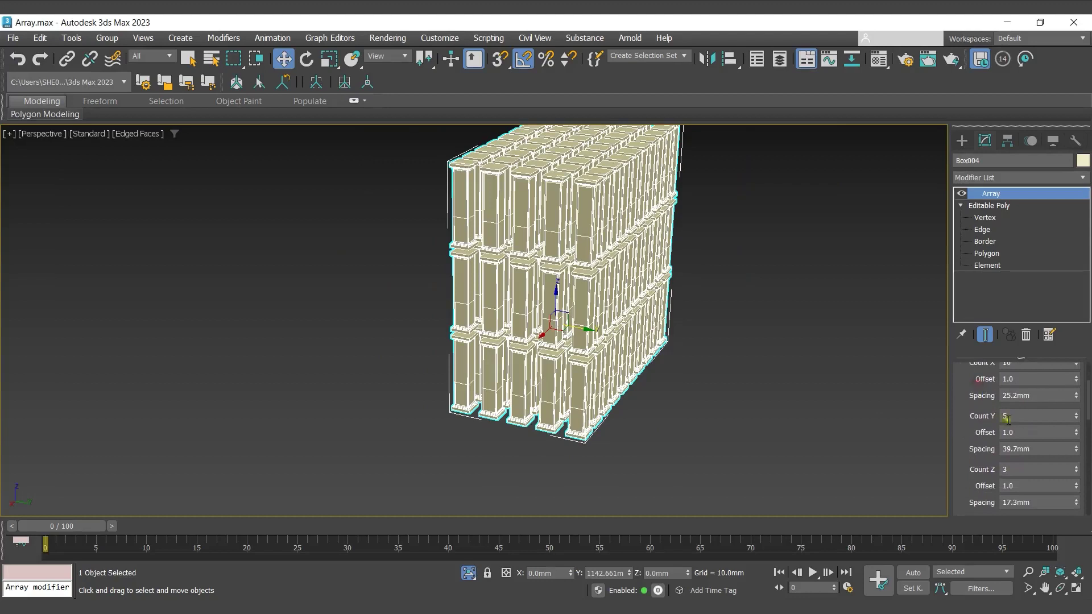
left_click_drag(1014, 416, 988, 416)
type("1")
key("Return")
left_click_drag(1018, 470, 992, 282)
type("1")
key("Return")
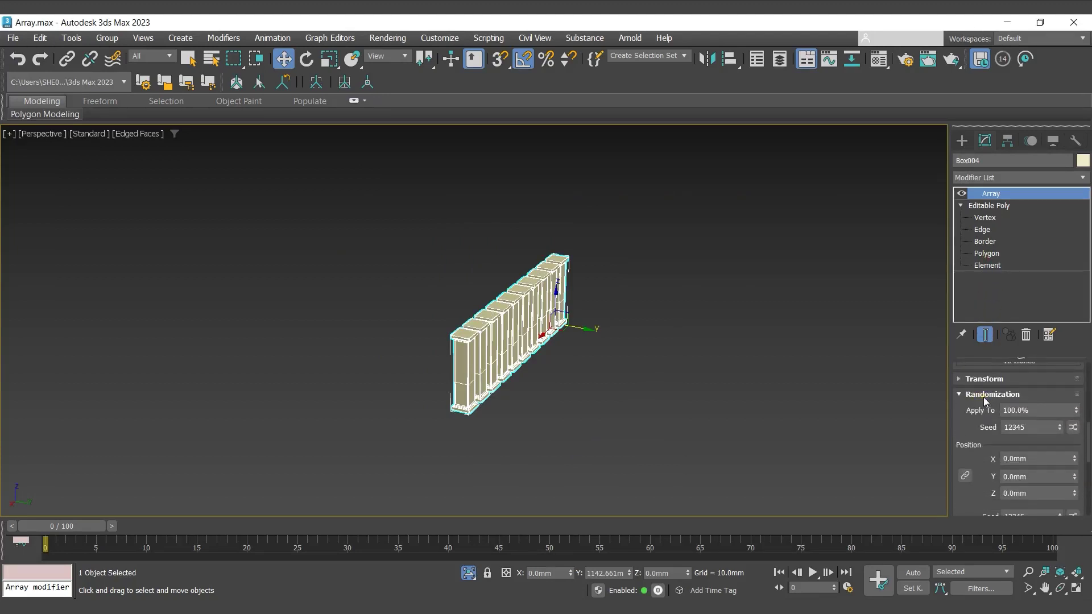
Step: Try a 5.5mm random Position Z offset, then reset it to zero
scroll(982, 420, "down", 2)
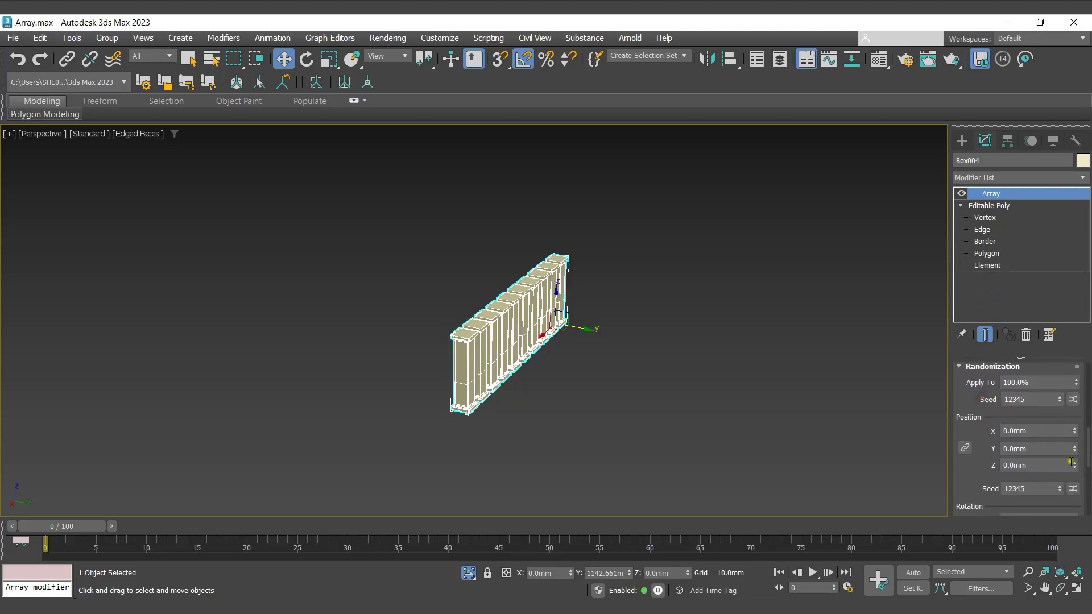
mouse_move(1074, 464)
left_mouse_down()
mouse_move(1048, 263)
mouse_move(1078, 468)
left_mouse_up()
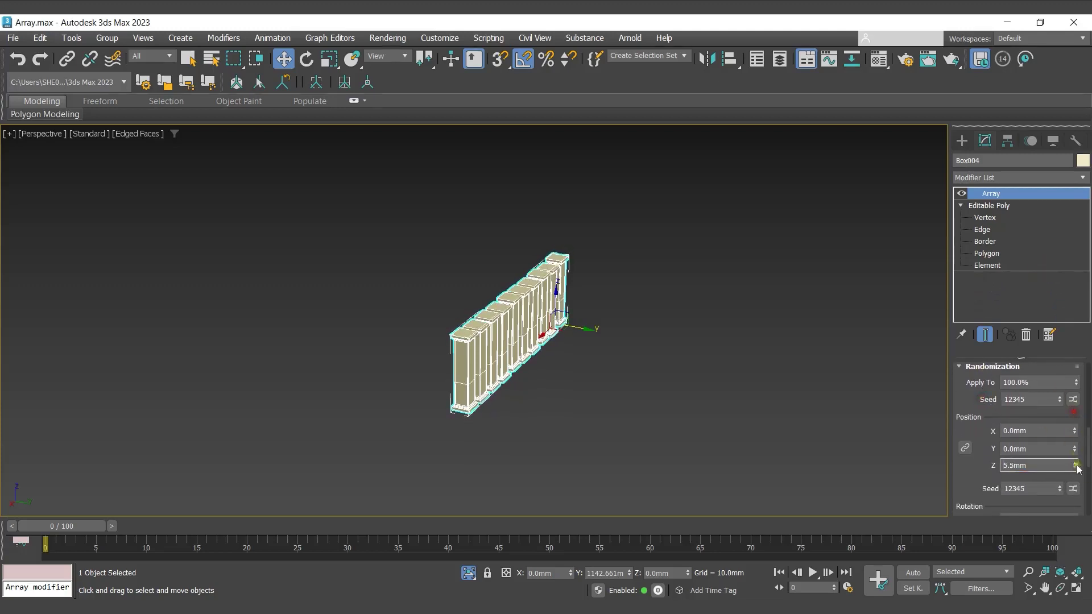
right_click(1076, 465)
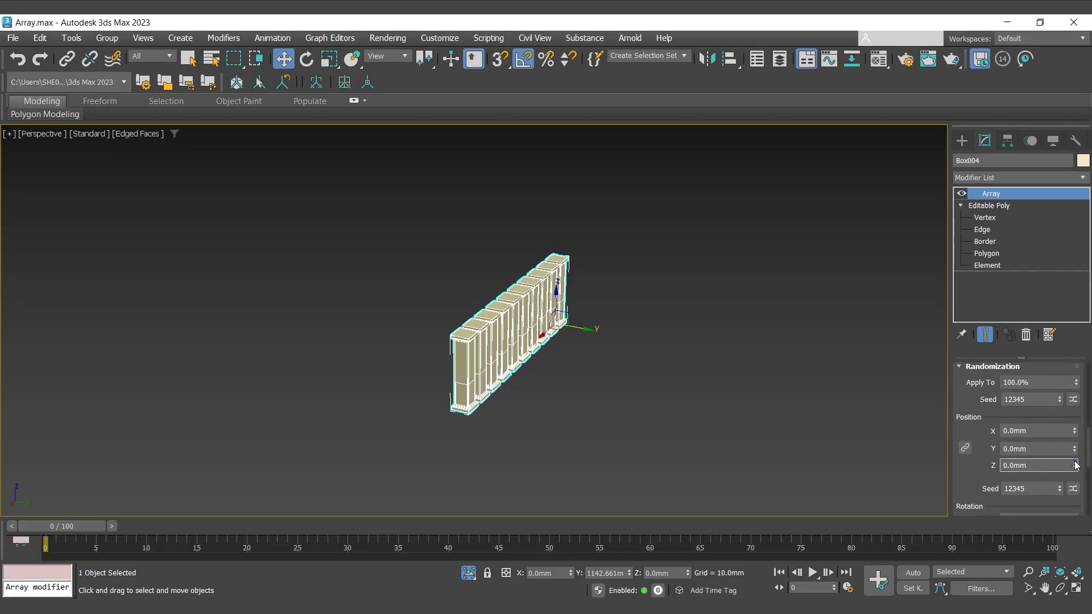
Step: Try random Y rotation then clear it, and set random Scale Z to 26.6%
scroll(993, 470, "down", 5)
left_click_drag(1075, 424, 1048, 166)
mouse_move(436, 286)
middle_mouse_down("alt")
mouse_move(390, 288)
mouse_move(420, 294)
middle_mouse_up("alt")
left_click_drag(1075, 425, 1071, 389)
right_click(1075, 427)
left_click_drag(988, 461, 988, 385)
left_click_drag(1074, 453, 1050, 192)
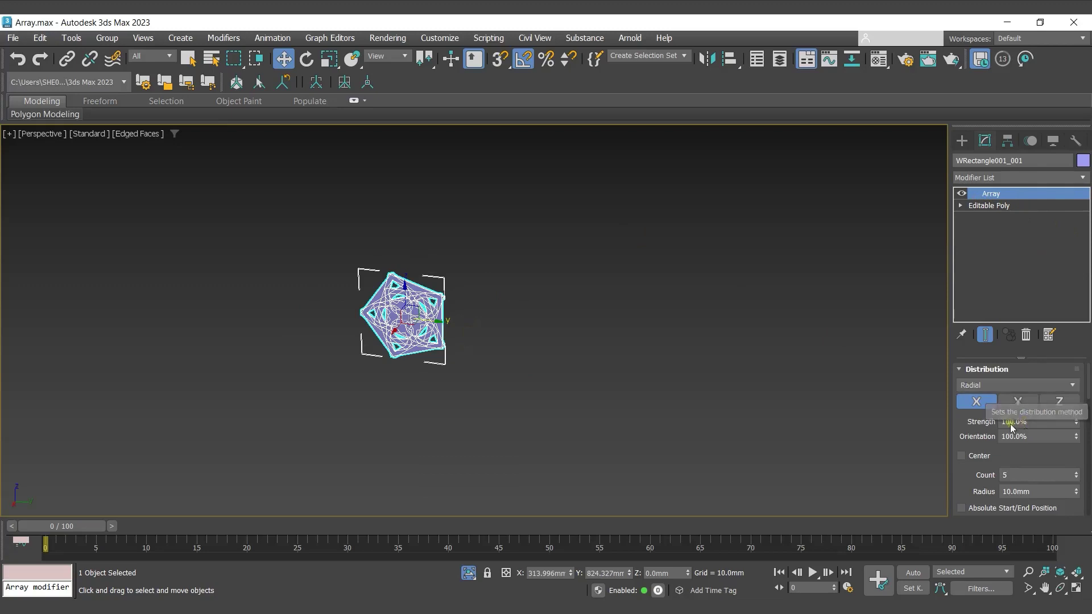
Step: Switch the radial array axis from Y to Z and set Count to 7
left_click(1034, 405)
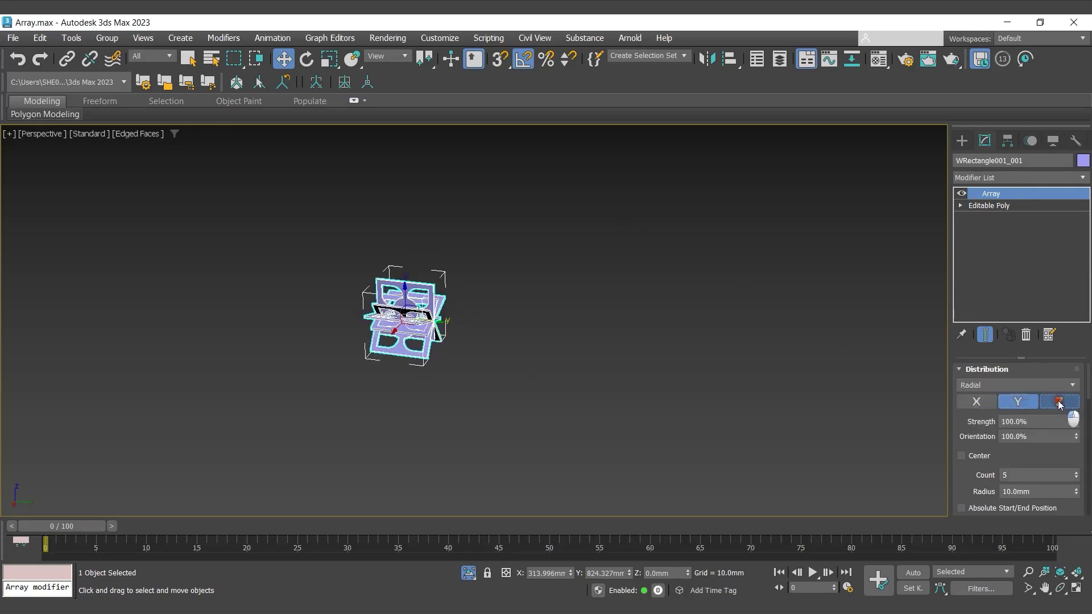
left_click(1058, 402)
scroll(977, 491, "down", 2)
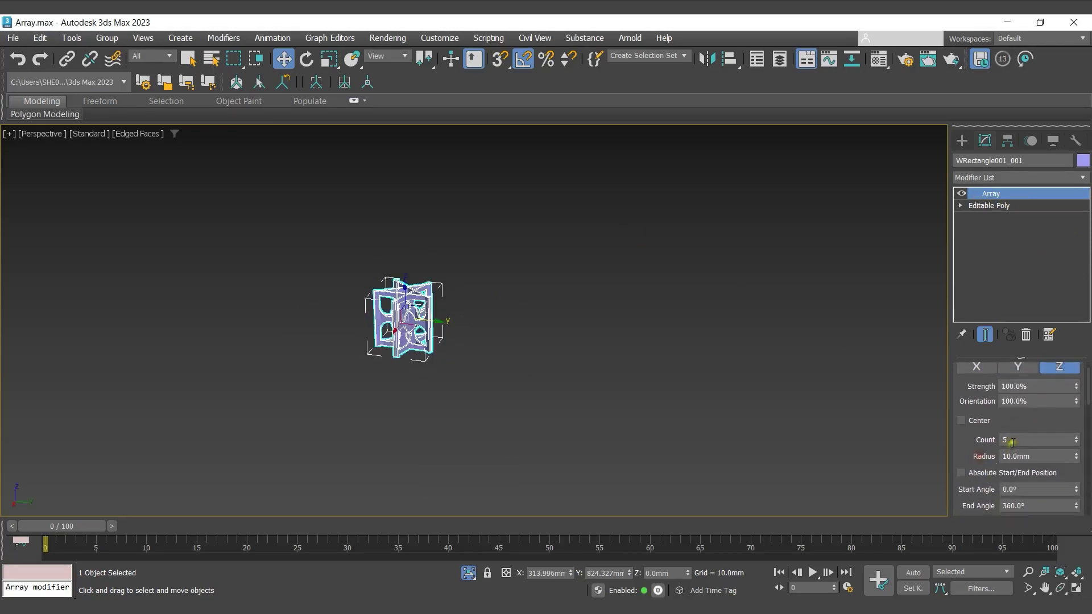
left_click(985, 439)
type("7")
key("Return")
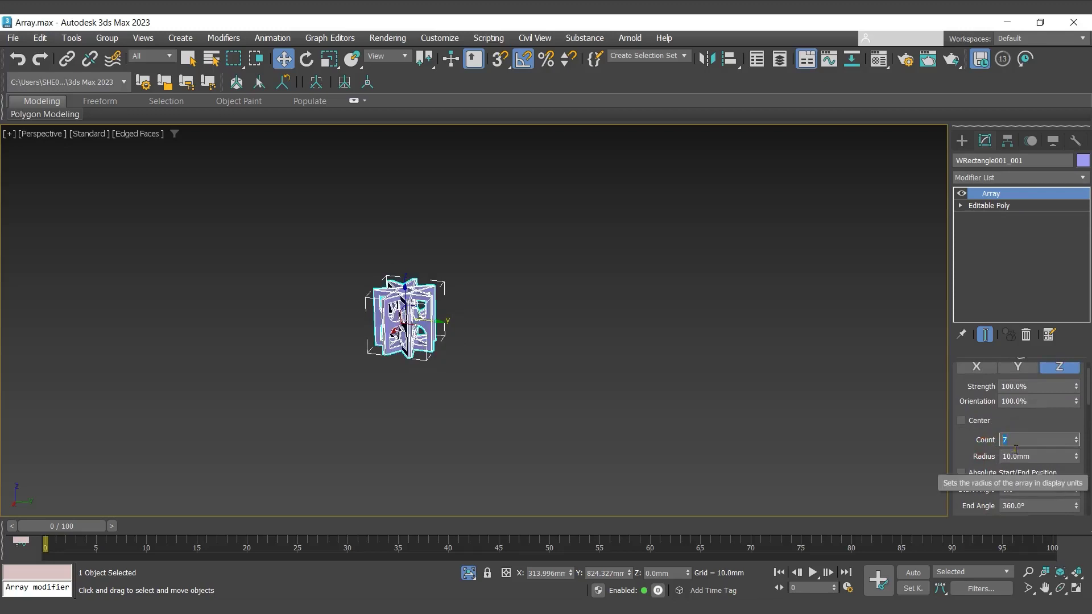
left_click(1045, 456)
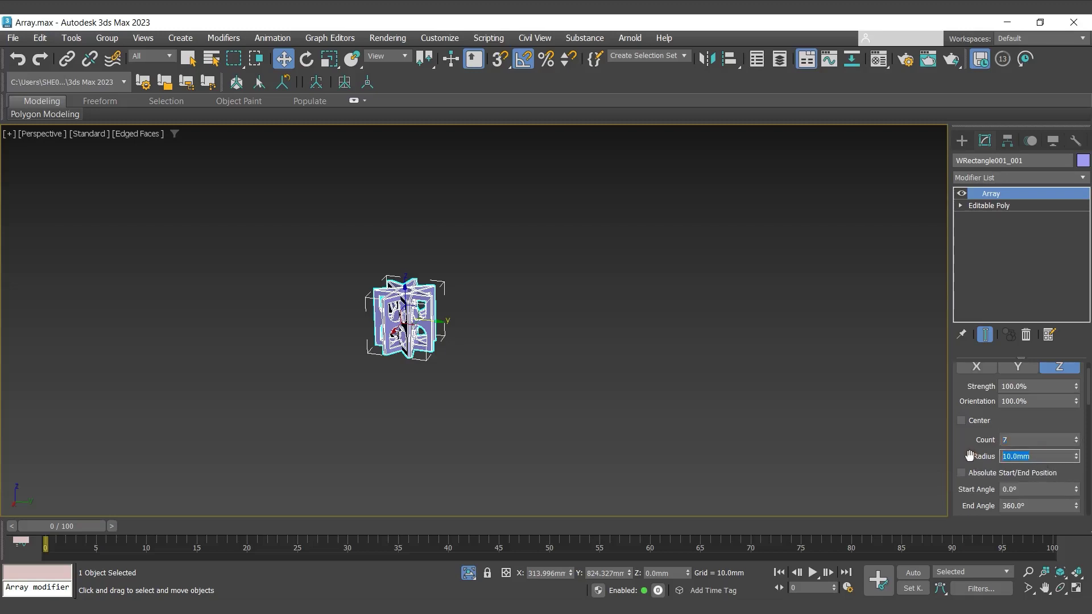
Step: Set the radial array Radius to 300 mm and Start Angle to 160°
type("300")
key("Return")
scroll(827, 371, "down", 2)
middle_click_drag(695, 307, 705, 368)
left_click_drag(967, 447, 968, 367)
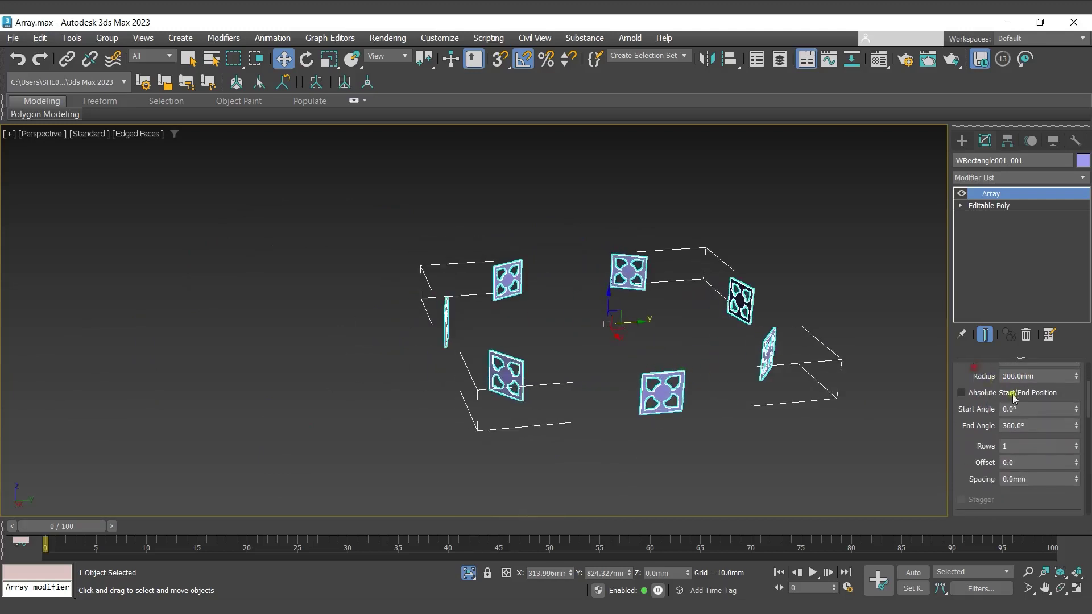
double_click(1018, 409)
type("16")
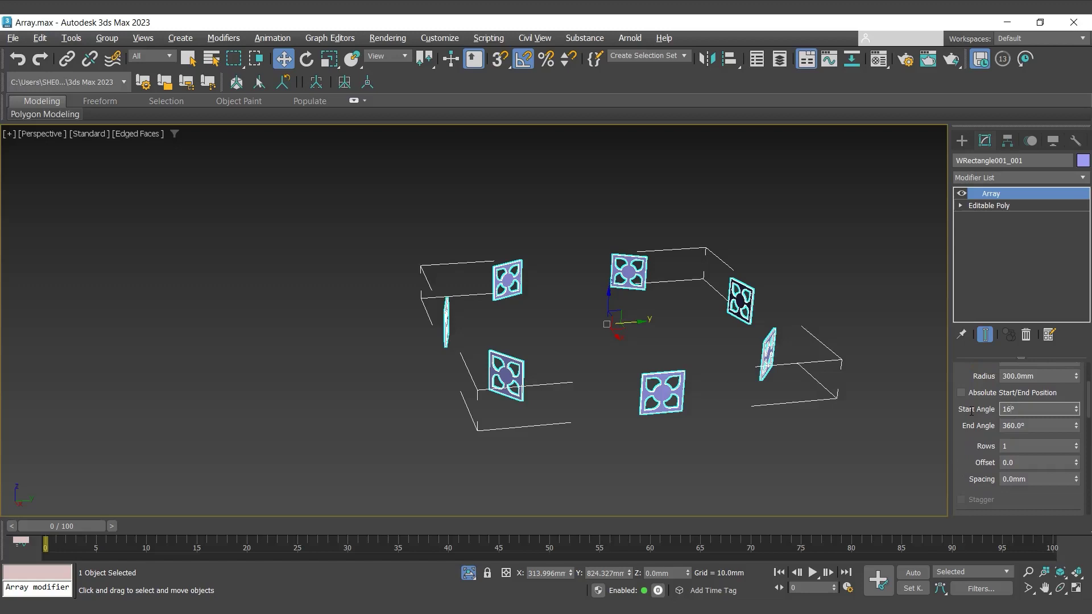
type("0")
key("Return")
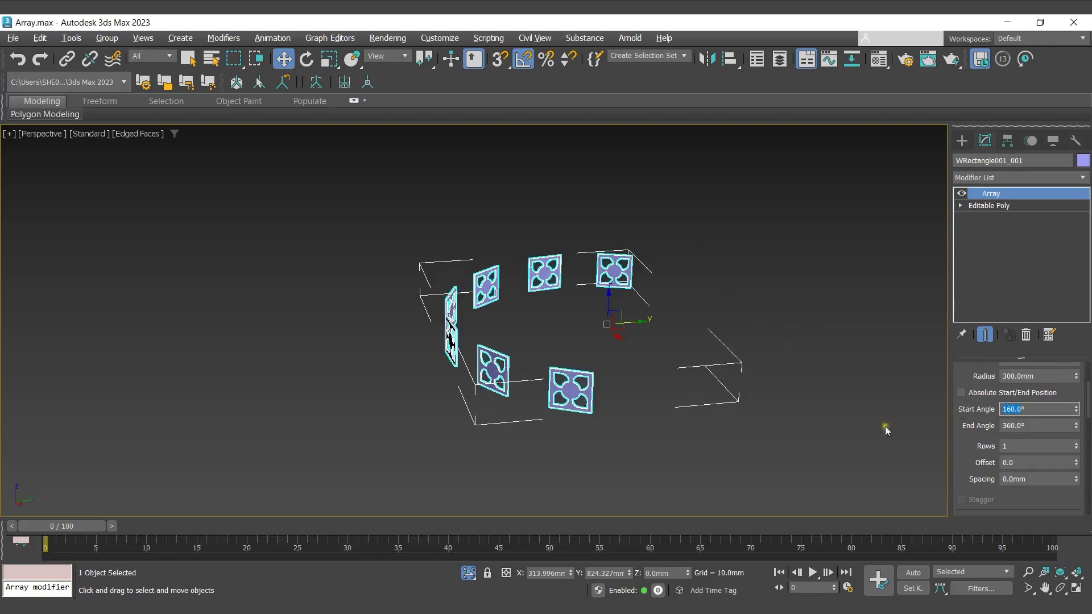
middle_click_drag(652, 357, 692, 355, "alt")
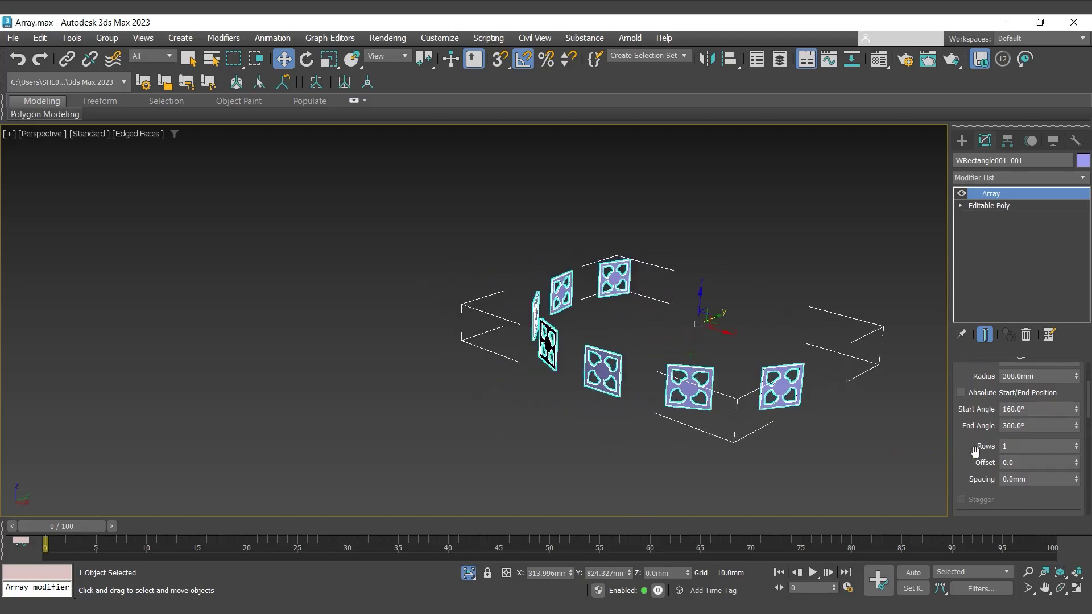
left_click_drag(976, 451, 979, 424)
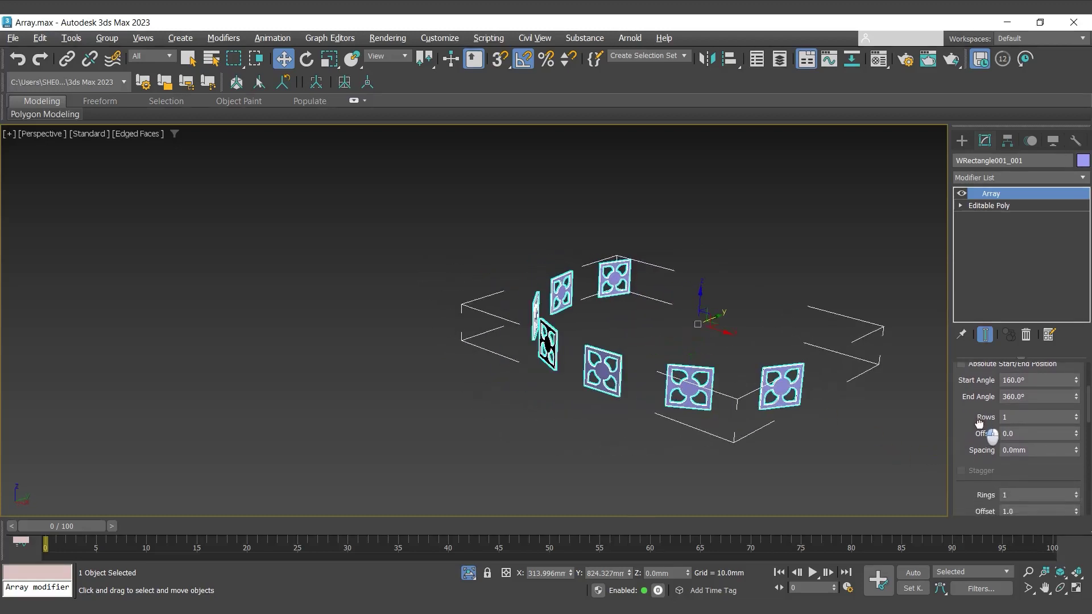
Step: Set Rows to 5 with 70 mm spacing between rows
left_click(1002, 419)
type("5")
key("Return")
left_click_drag(1075, 451, 1042, 443)
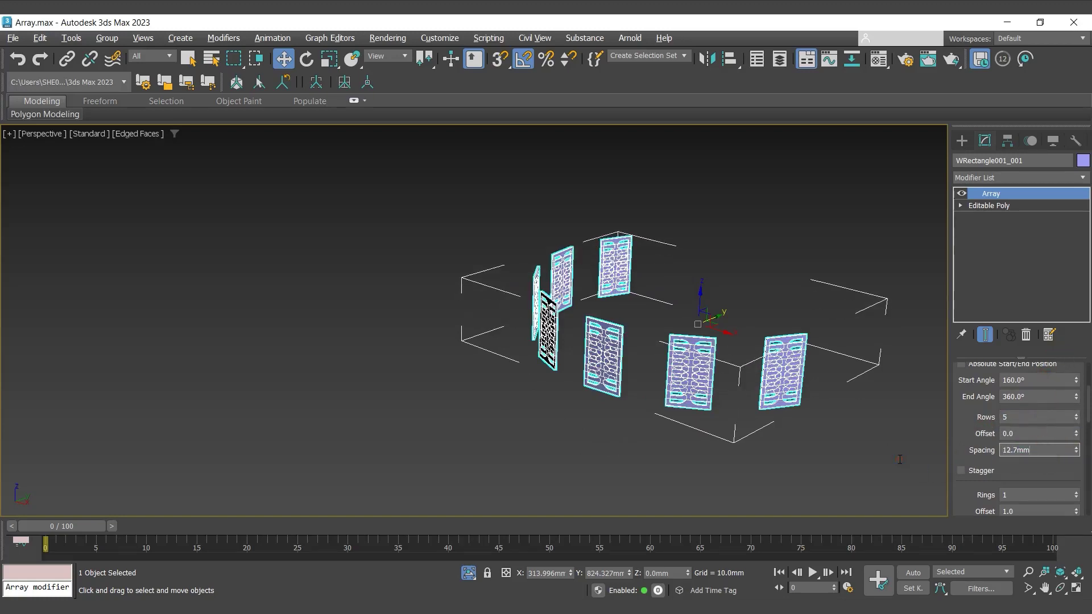
key("BackSpace")
key("BackSpace")
key("BackSpace")
key("BackSpace")
key("BackSpace")
key("BackSpace")
type("7")
key("Return")
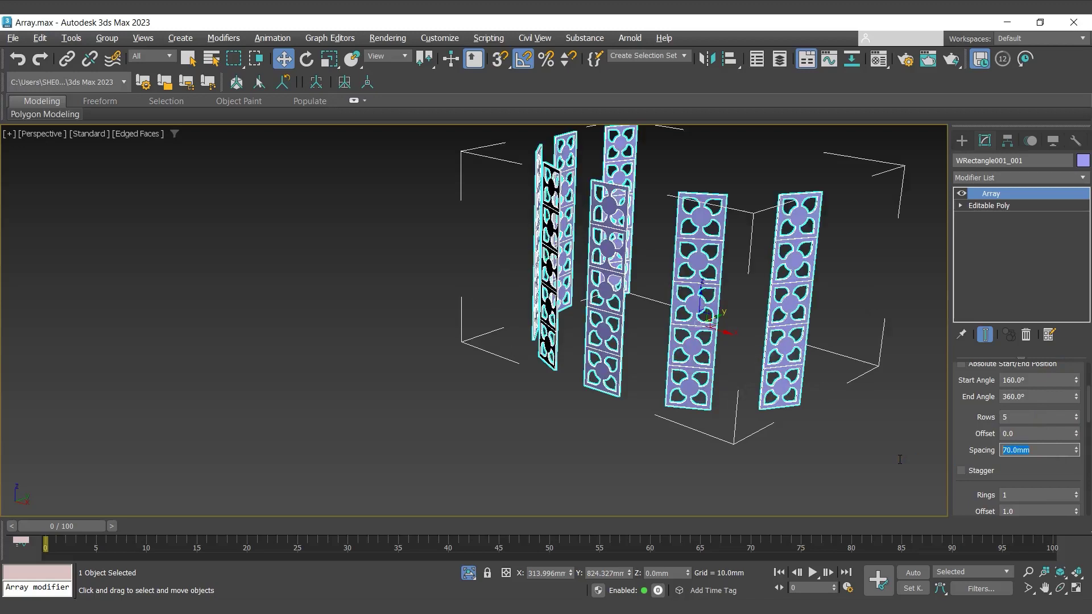
Step: Enable Stagger so the panel rows form a checkerboard pattern
left_click(493, 409)
scroll(493, 408, "down", 3)
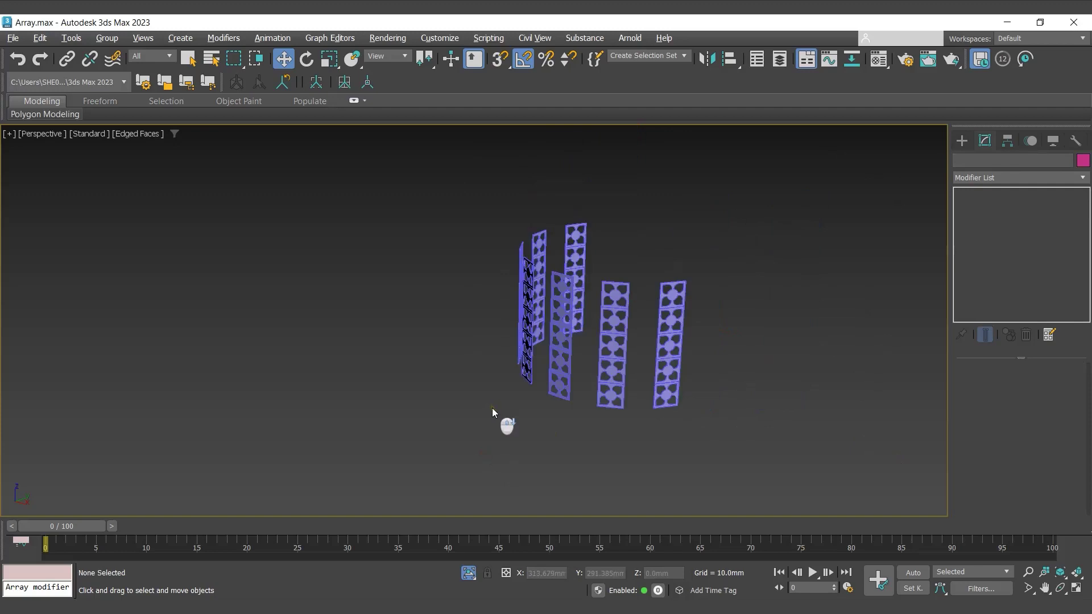
middle_click_drag(493, 408, 613, 310, "alt")
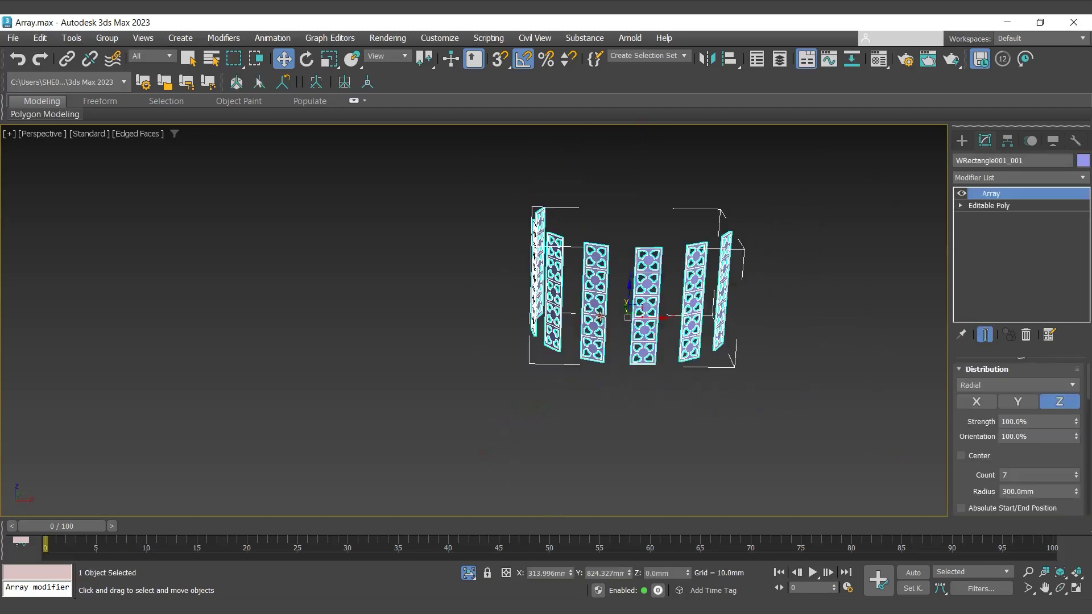
left_click_drag(979, 487, 983, 345)
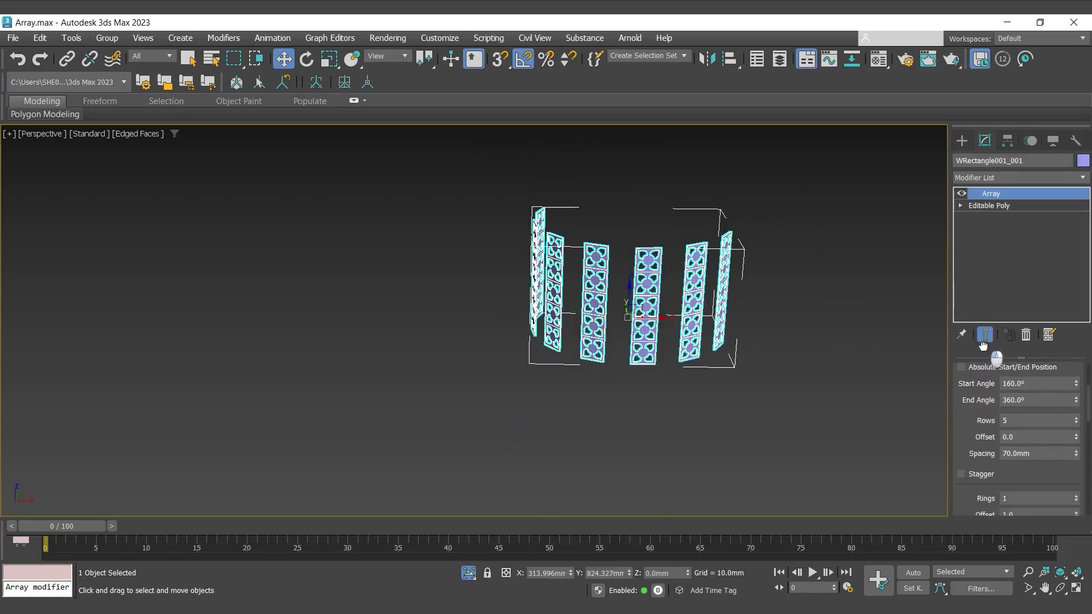
left_click(962, 474)
left_click(777, 438)
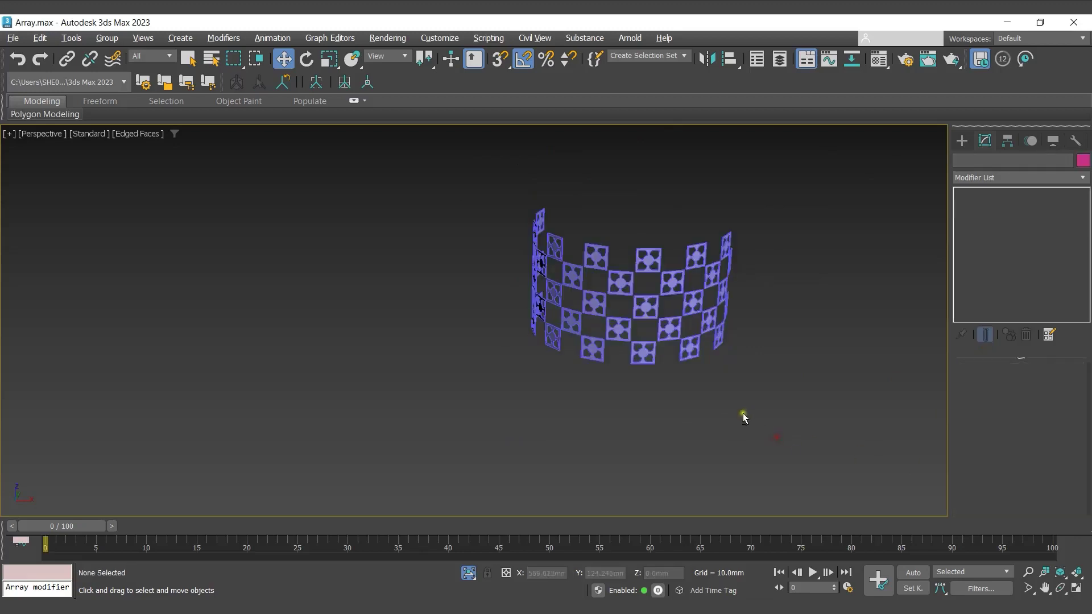
middle_click_drag(743, 413, 521, 401, "alt")
Step: Set Rings to 3 on the checkerboard panel array and view the result
left_click(521, 401)
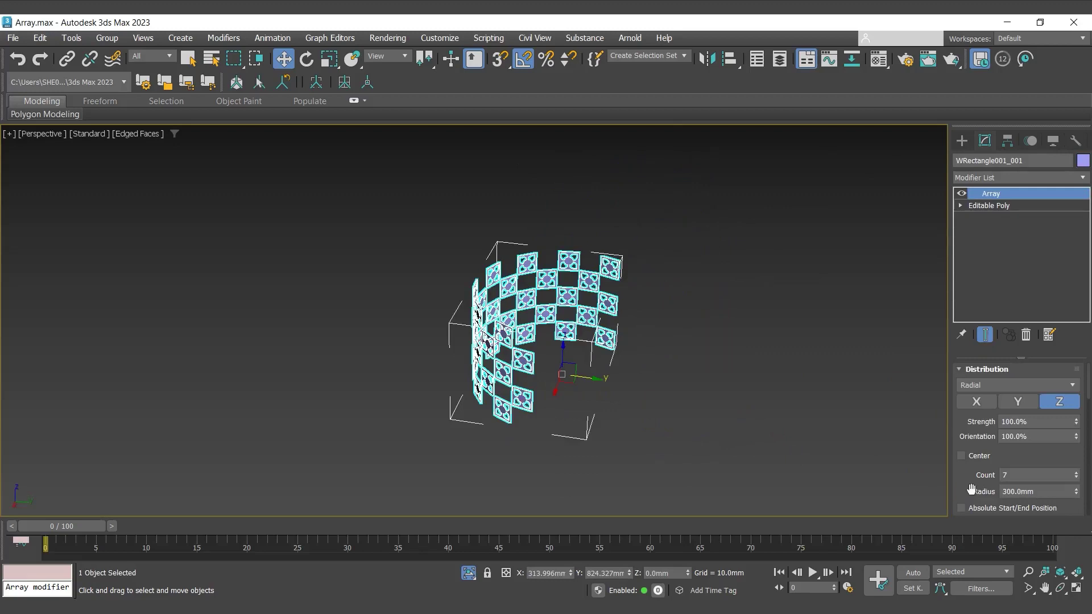
left_click_drag(971, 489, 981, 285)
double_click(1020, 434)
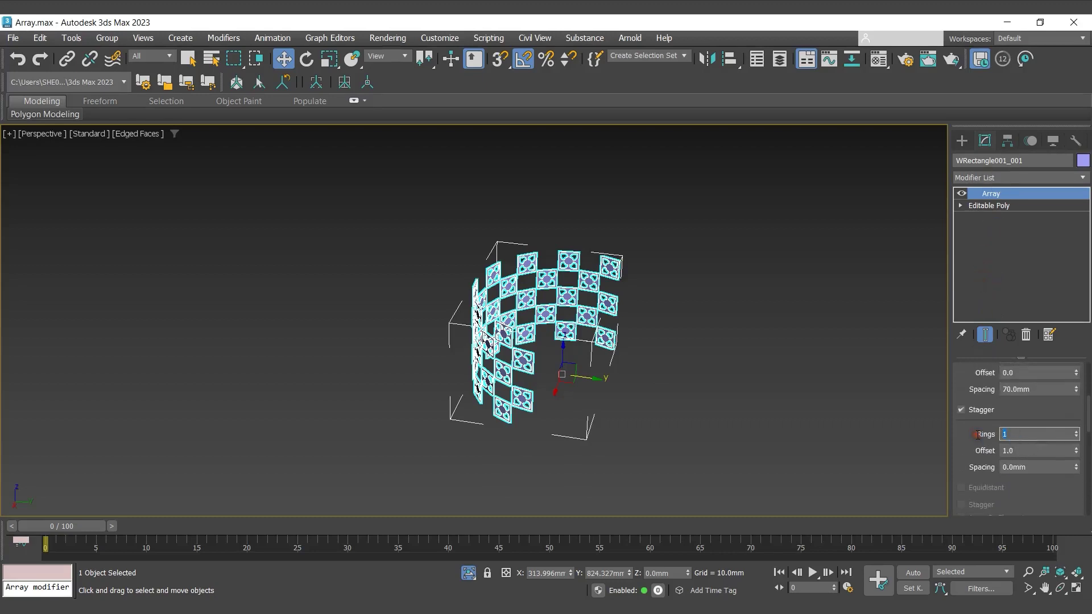
type("3")
key("Return")
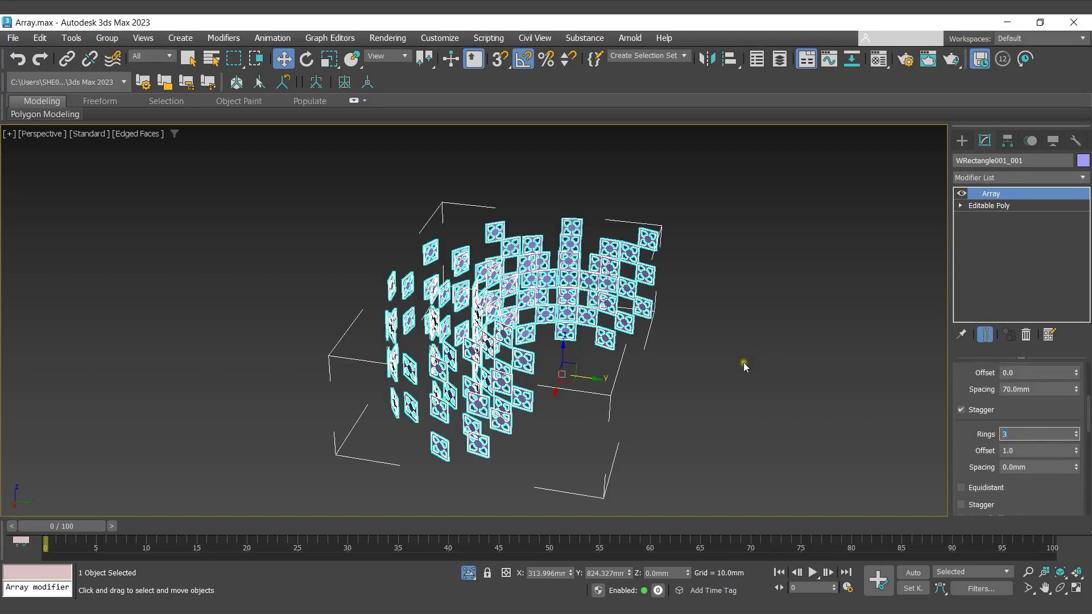
left_click(724, 373)
mouse_move(666, 393)
middle_mouse_down("alt")
mouse_move(715, 393)
mouse_move(655, 390)
middle_mouse_up("alt")
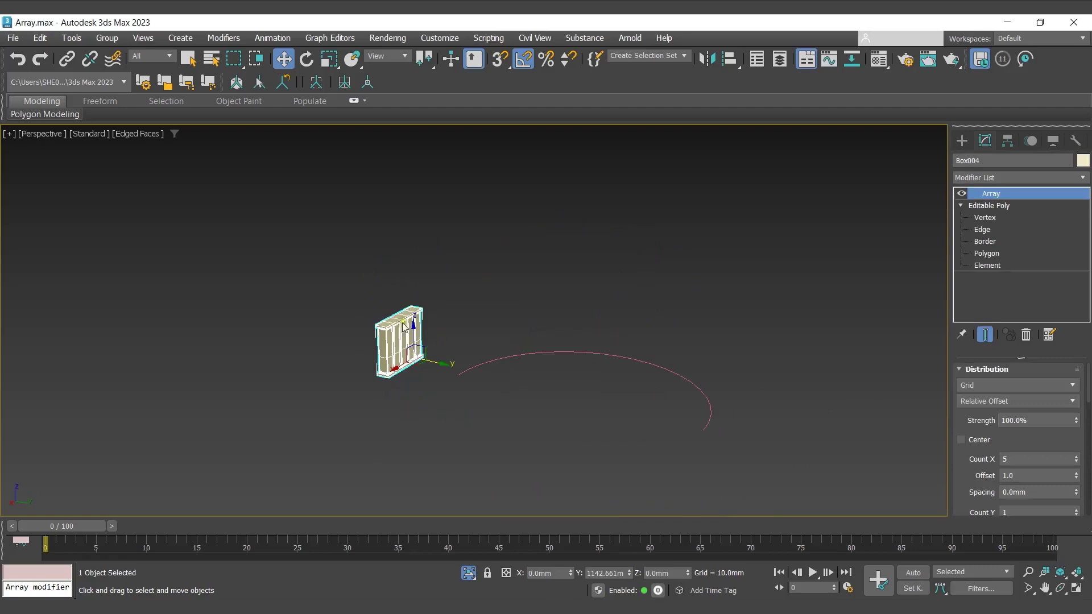
Step: Distribute the box along a spline using the arc as path, keeping pillars upright
left_click(976, 386)
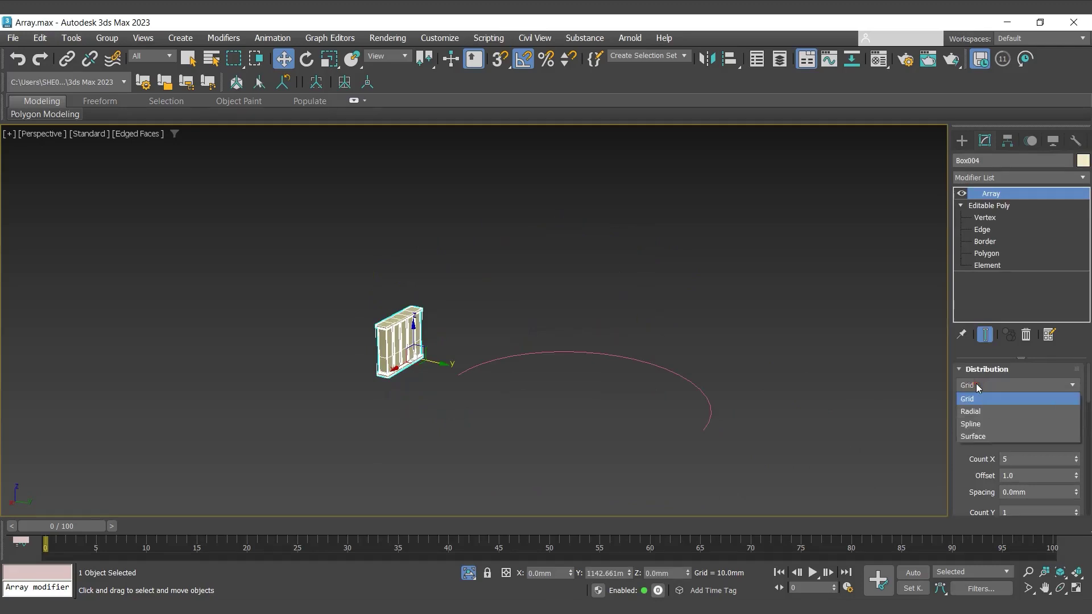
left_click(977, 427)
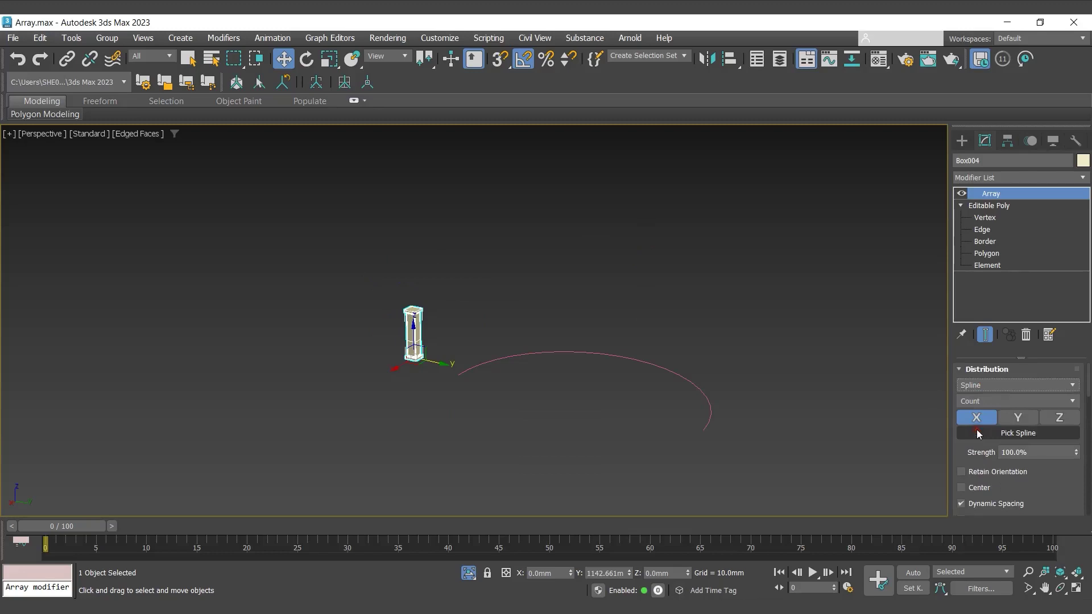
left_click(1021, 437)
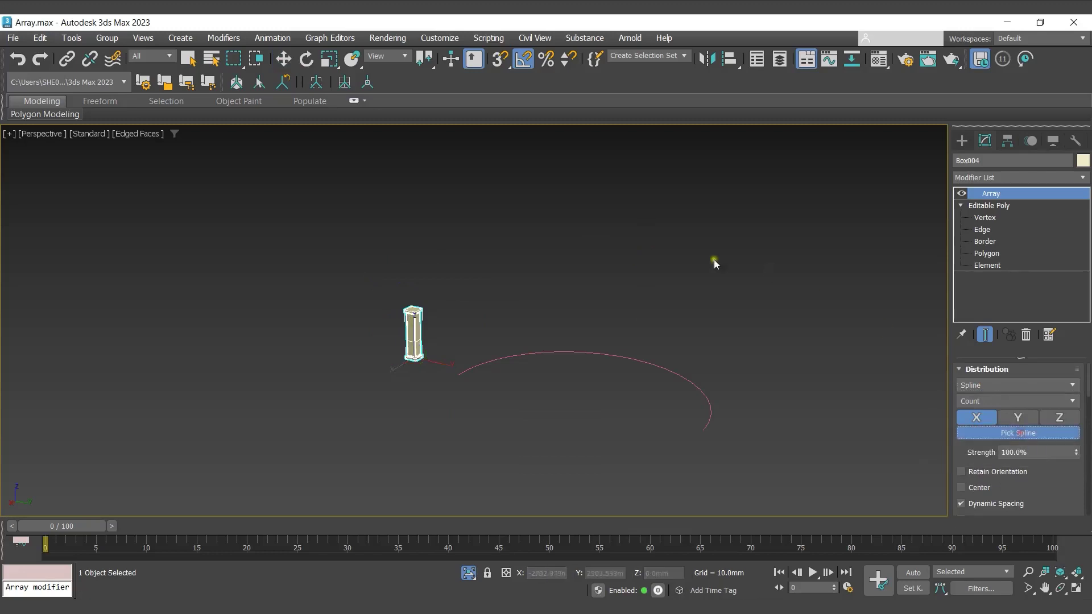
left_click(679, 376)
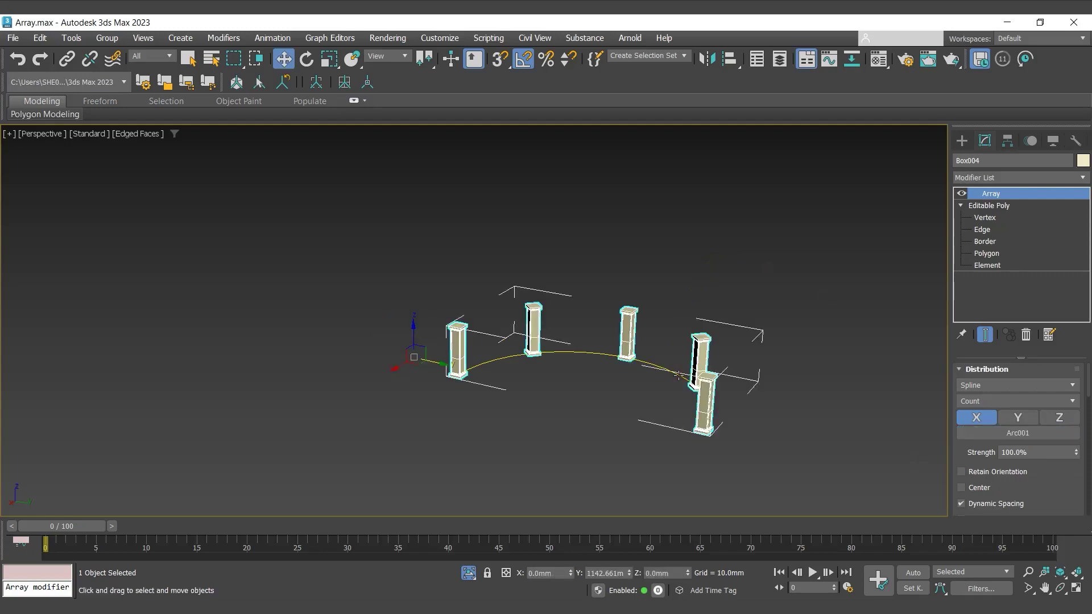
left_click(1034, 420)
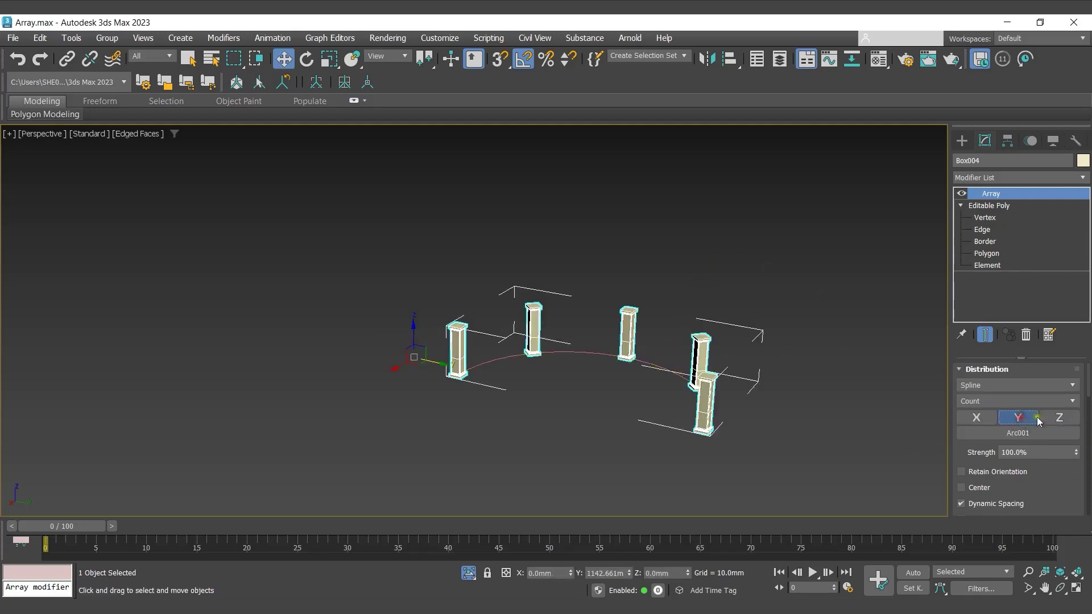
left_click(1060, 419)
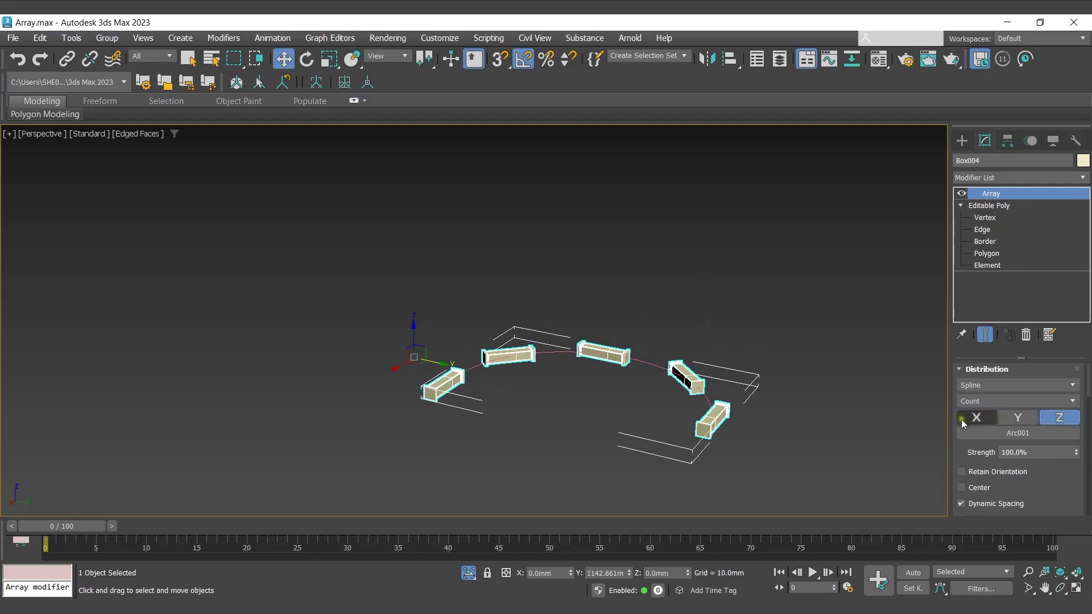
left_click(1012, 418)
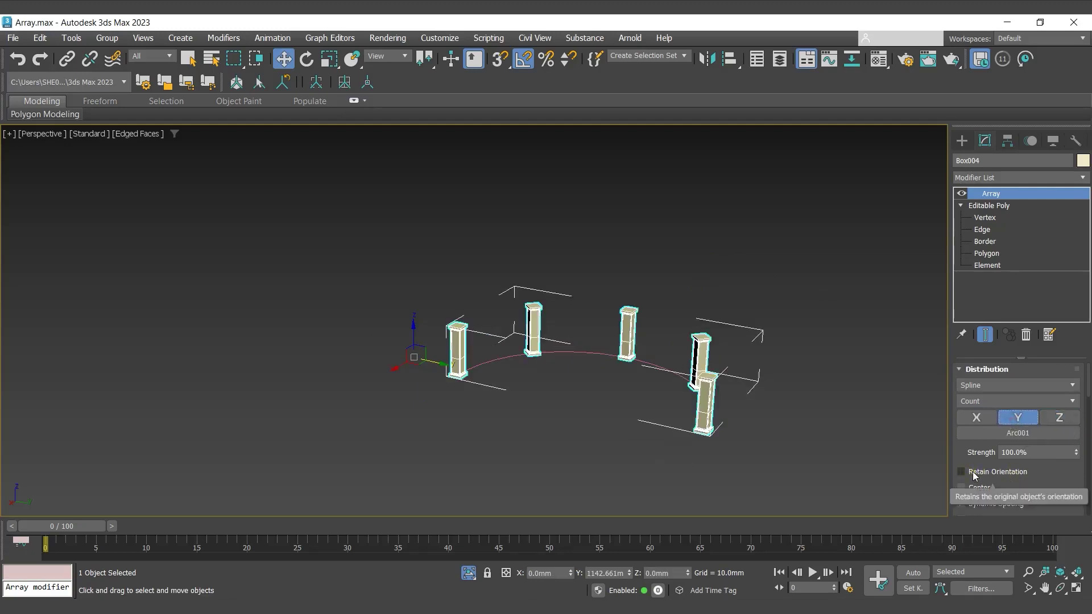
Step: Enable Retain Orientation and set Count X to 7 along the arc
left_click(973, 474)
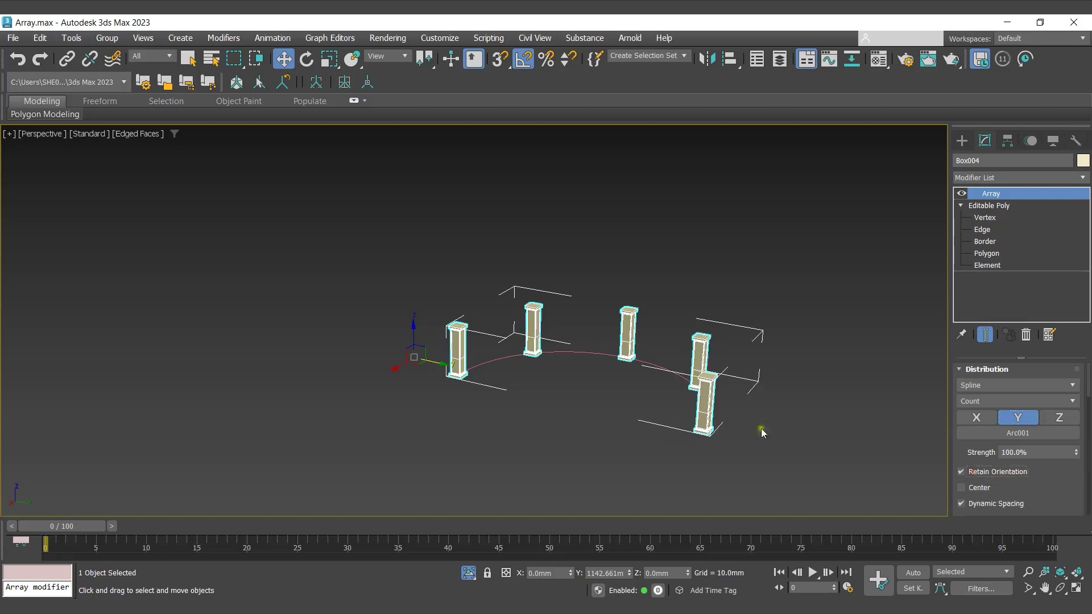
middle_click_drag(670, 419, 701, 415, "alt")
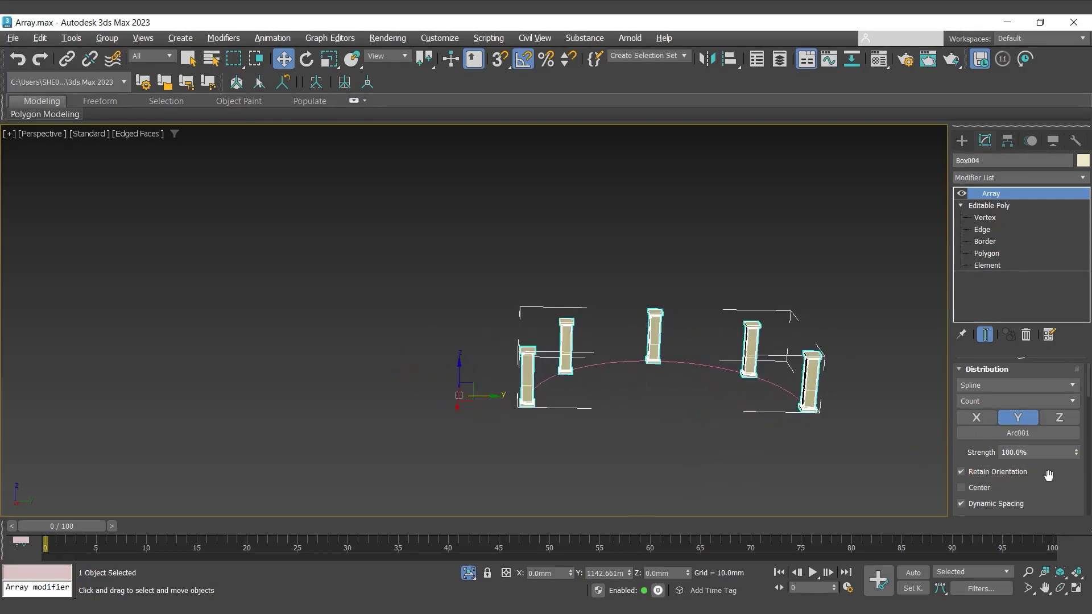
left_click_drag(1049, 485, 1051, 403)
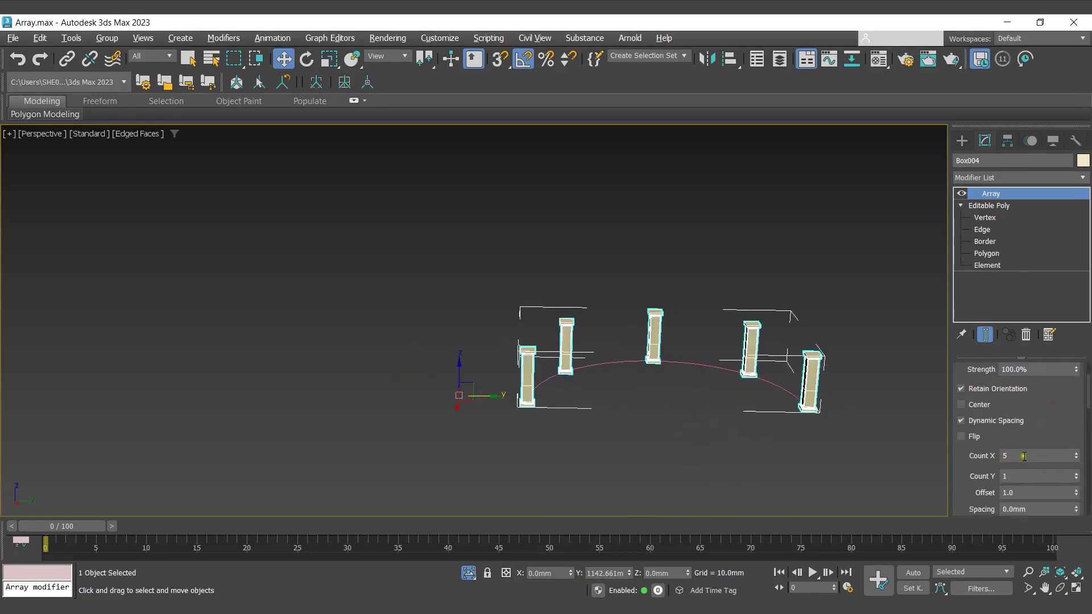
left_click(963, 455)
type("7")
key("Return")
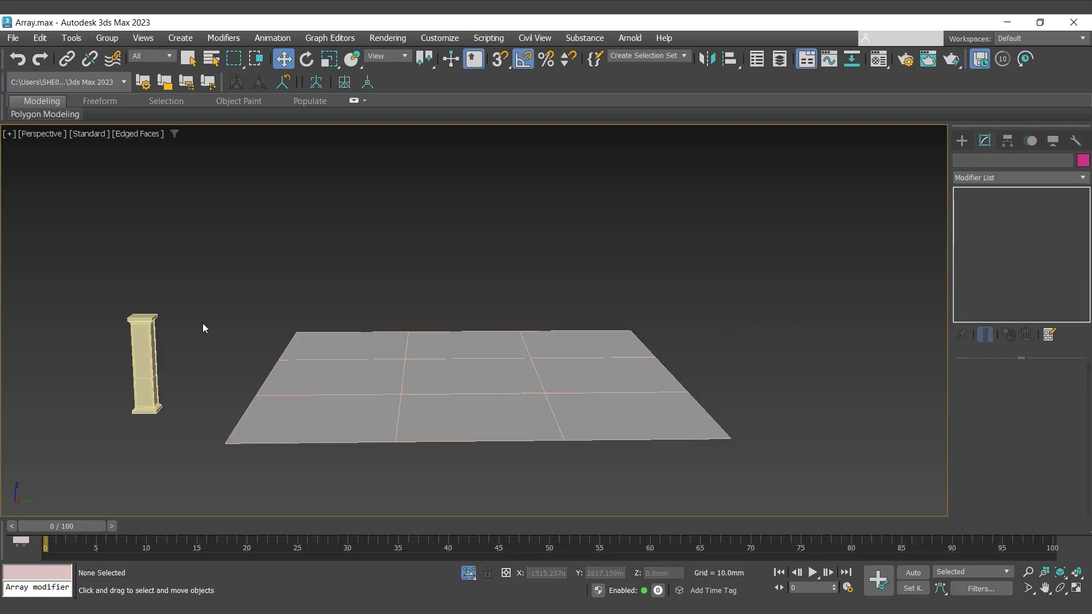
Step: Select the pillar and add an Array modifier to it
left_click(147, 349)
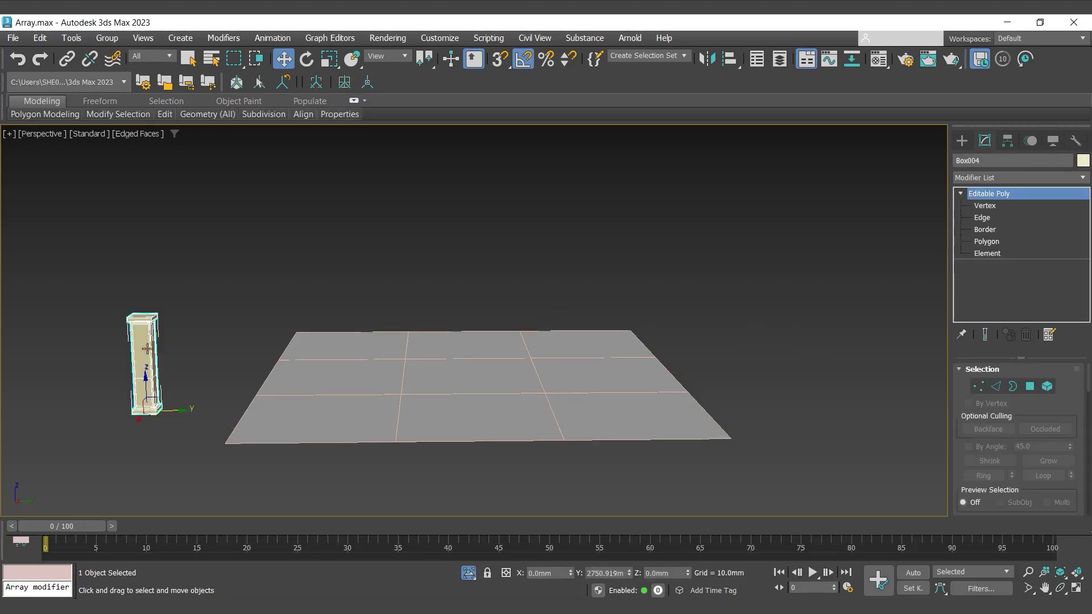
left_click(979, 177)
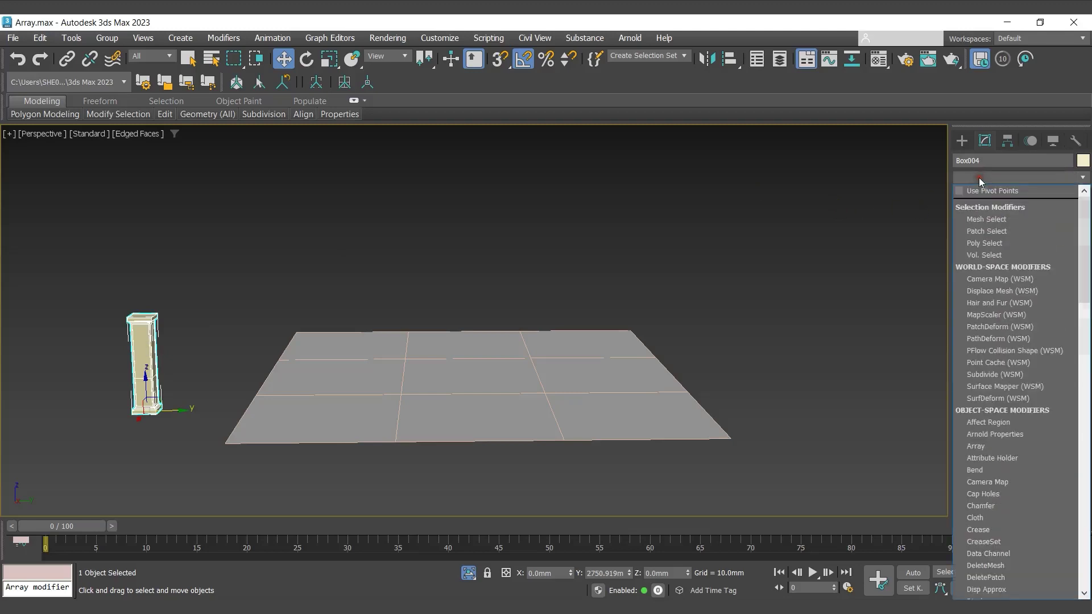
key("a")
left_click(980, 216)
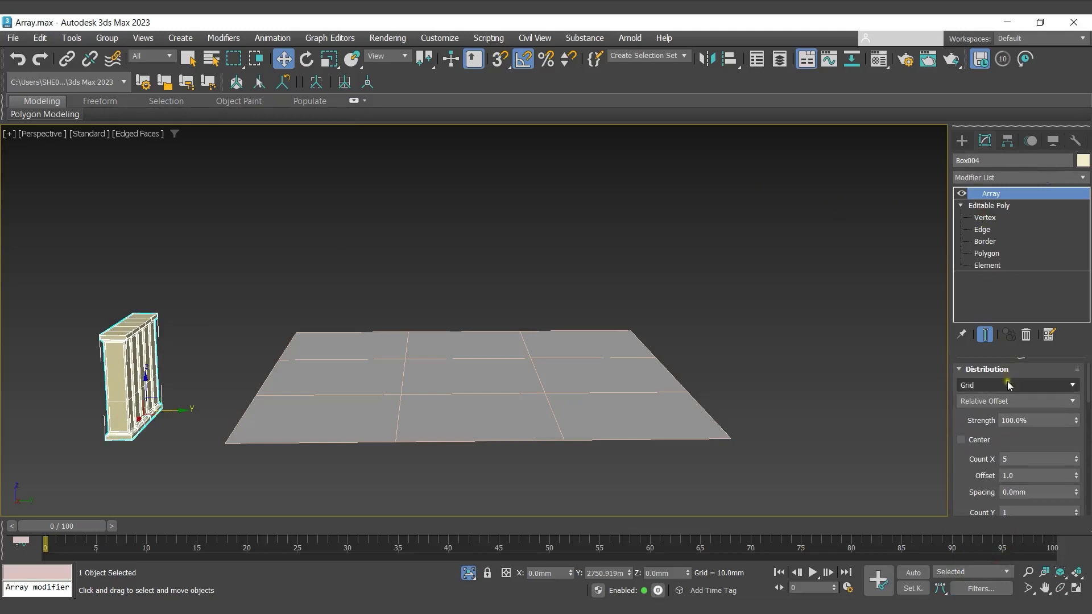
Step: Distribute copies over the Plane001 surface at face centres, then at edge centres
left_click(1008, 383)
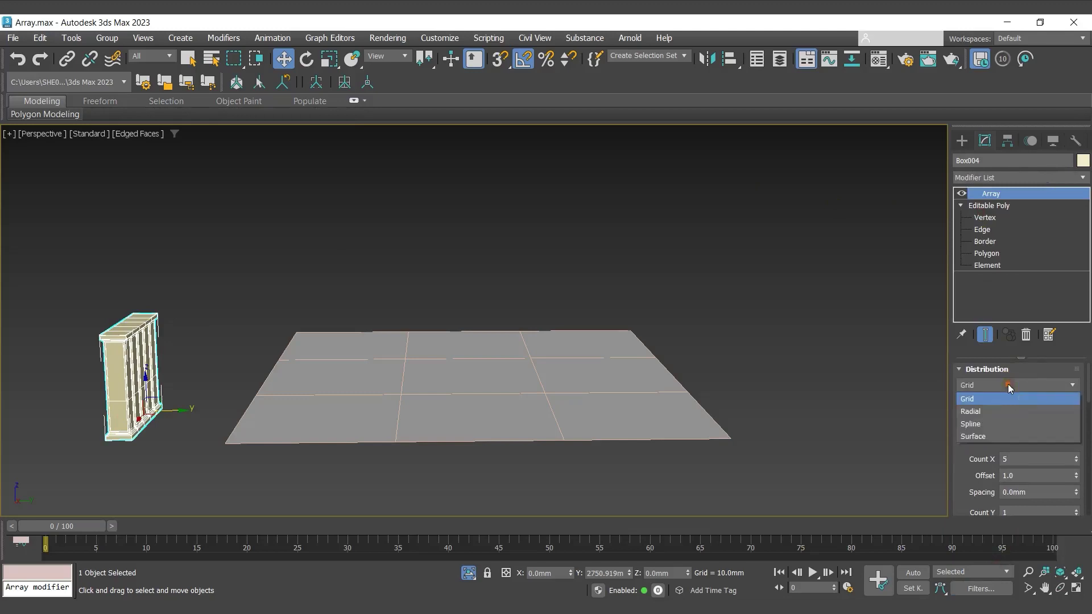
left_click(999, 436)
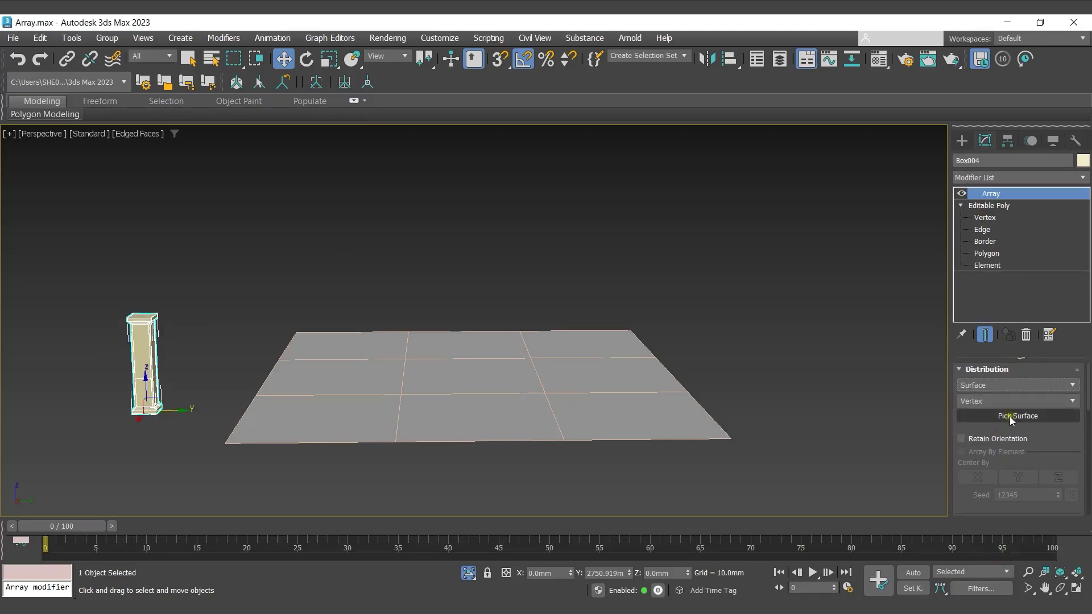
left_click(1009, 417)
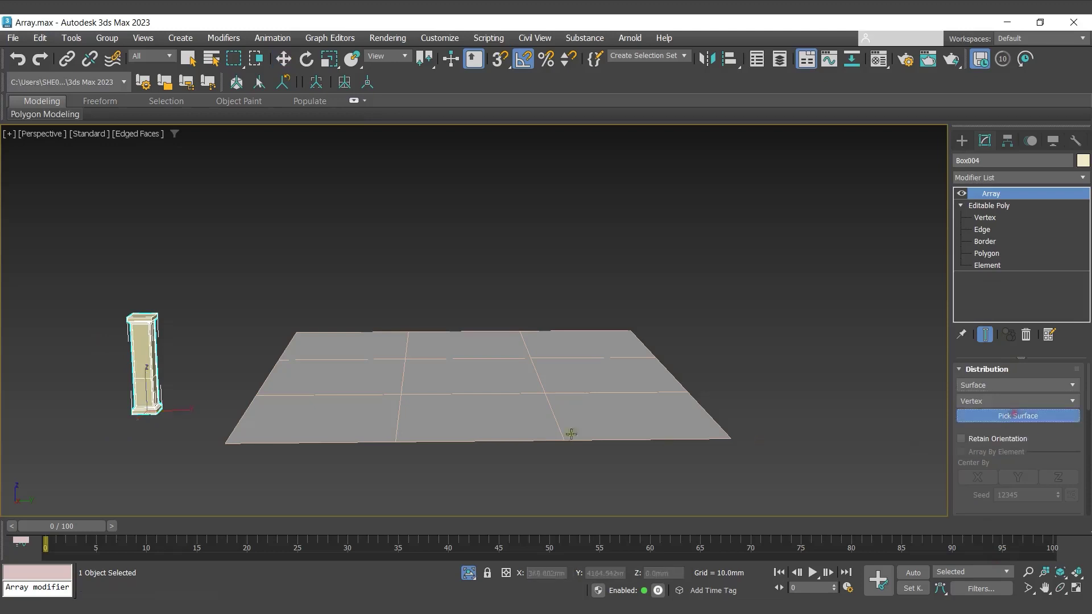
left_click(490, 407)
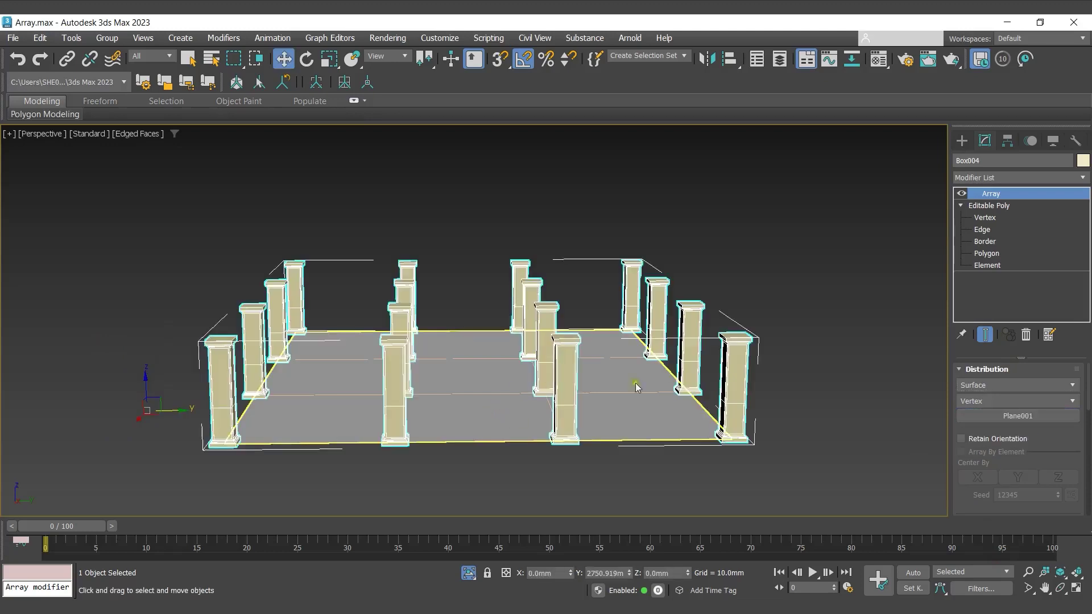
left_click(1018, 402)
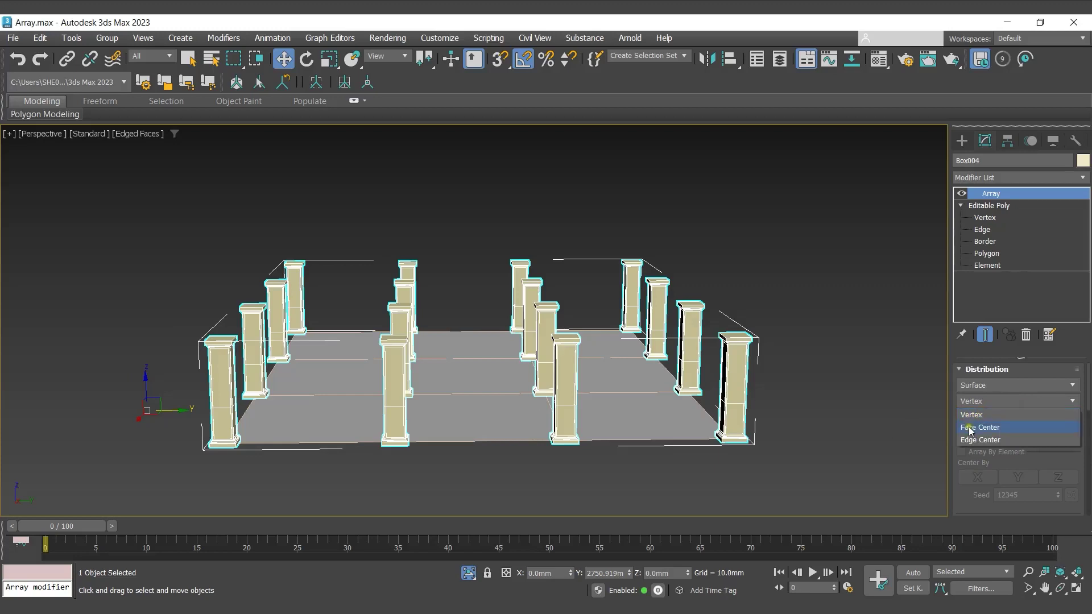
left_click(980, 428)
left_click(990, 400)
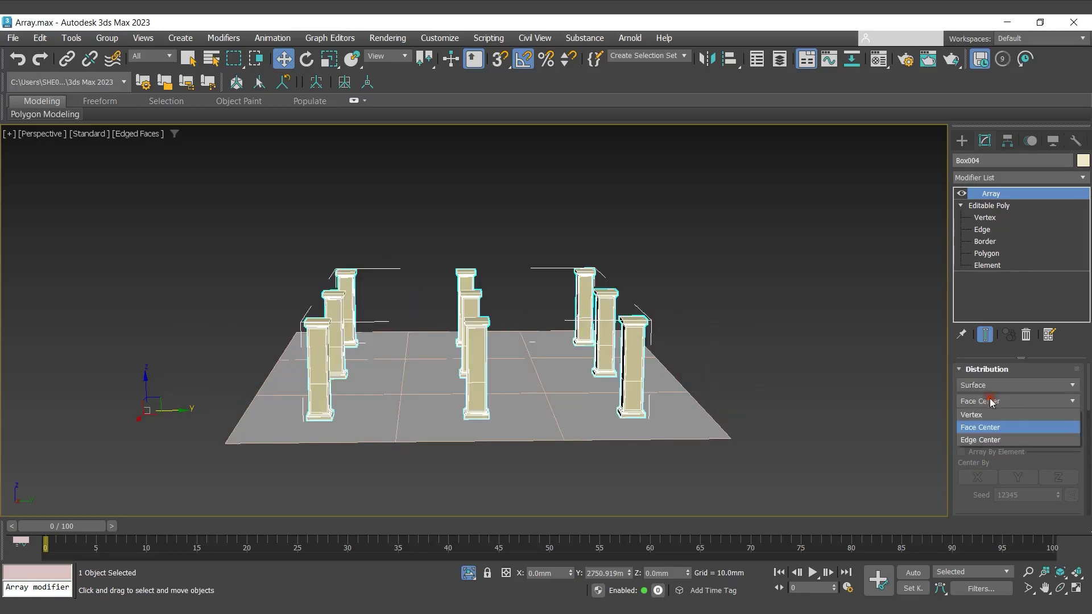
left_click(991, 442)
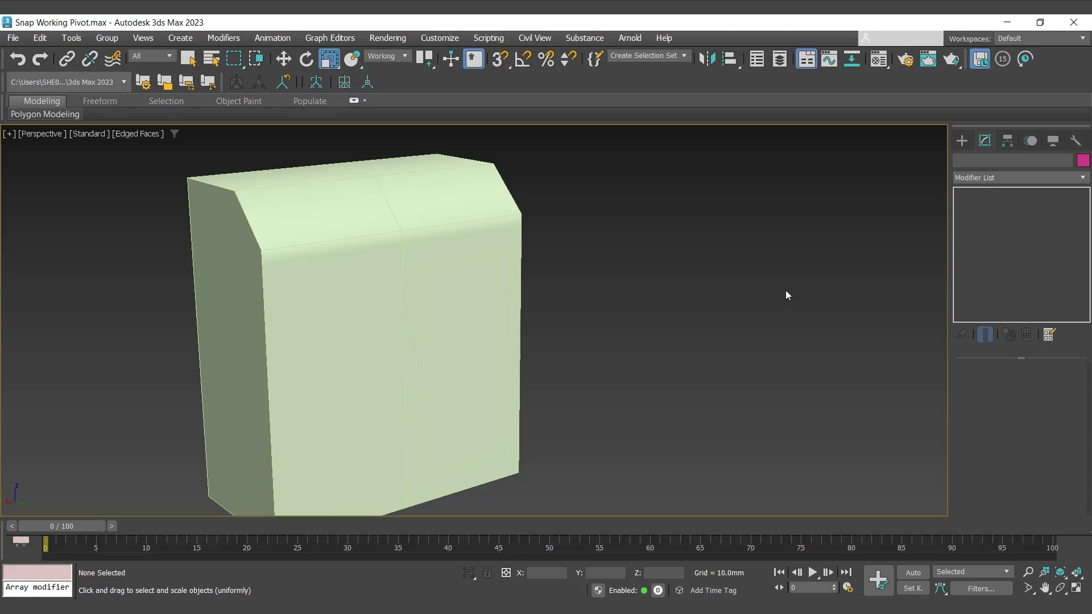
scroll(483, 253, "down", 4)
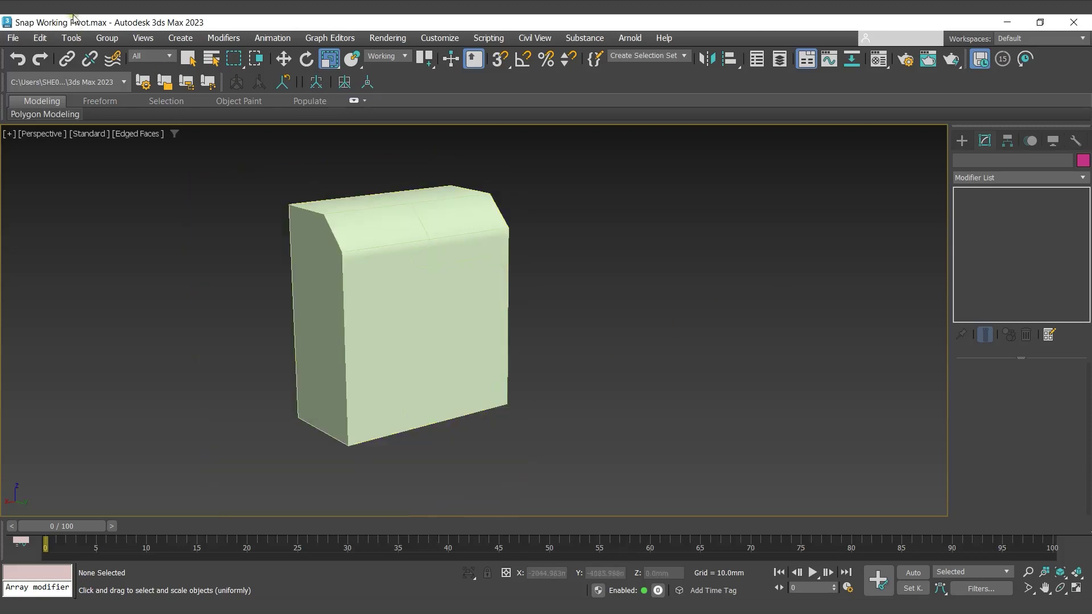
left_click(77, 39)
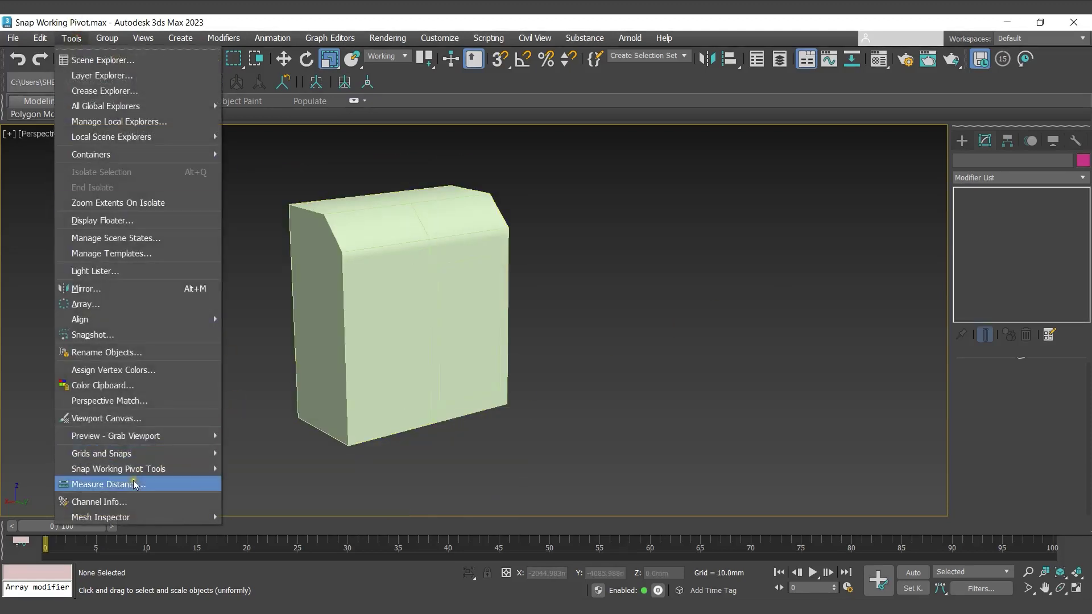
mouse_move(135, 471)
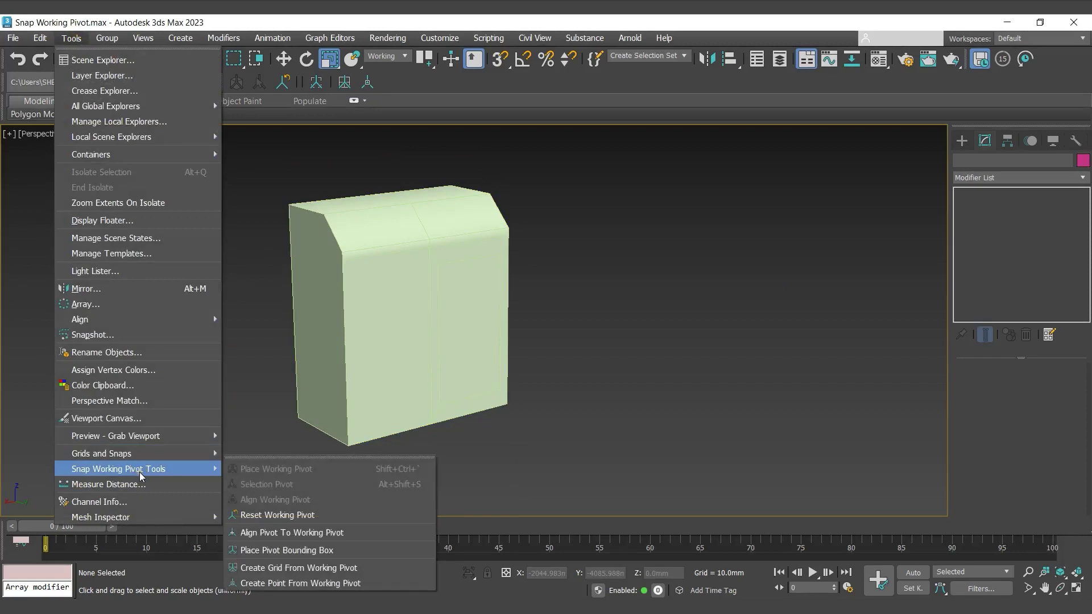
left_click(244, 457)
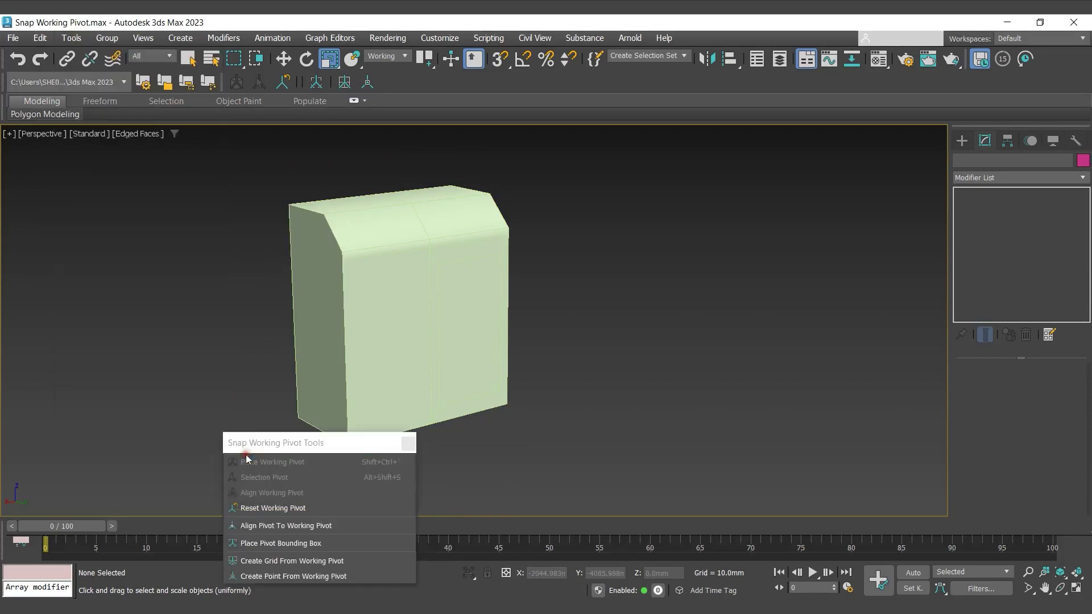
left_click(408, 443)
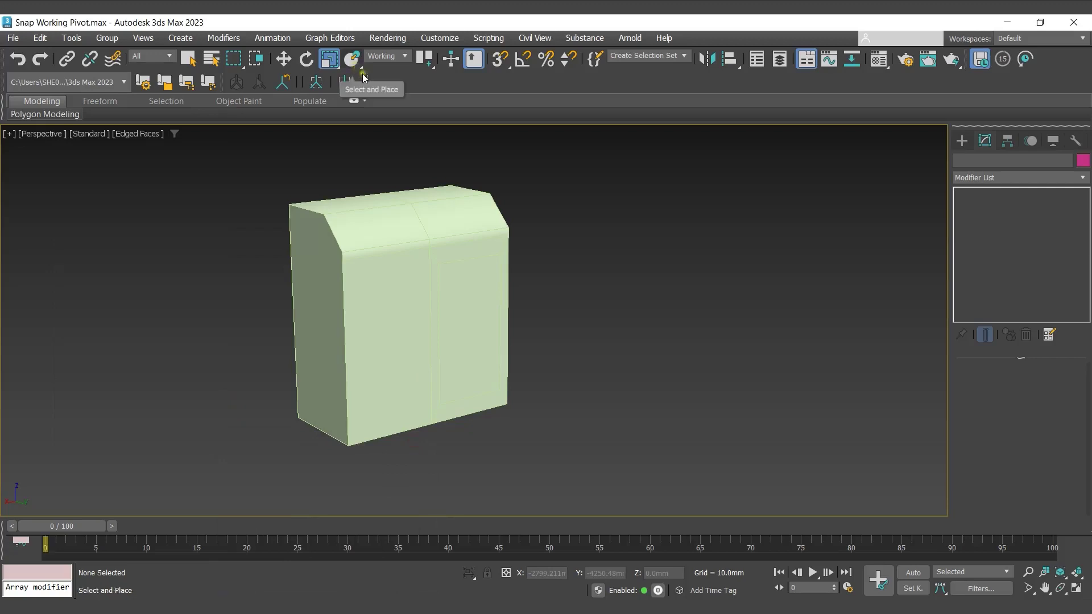
right_click(407, 85)
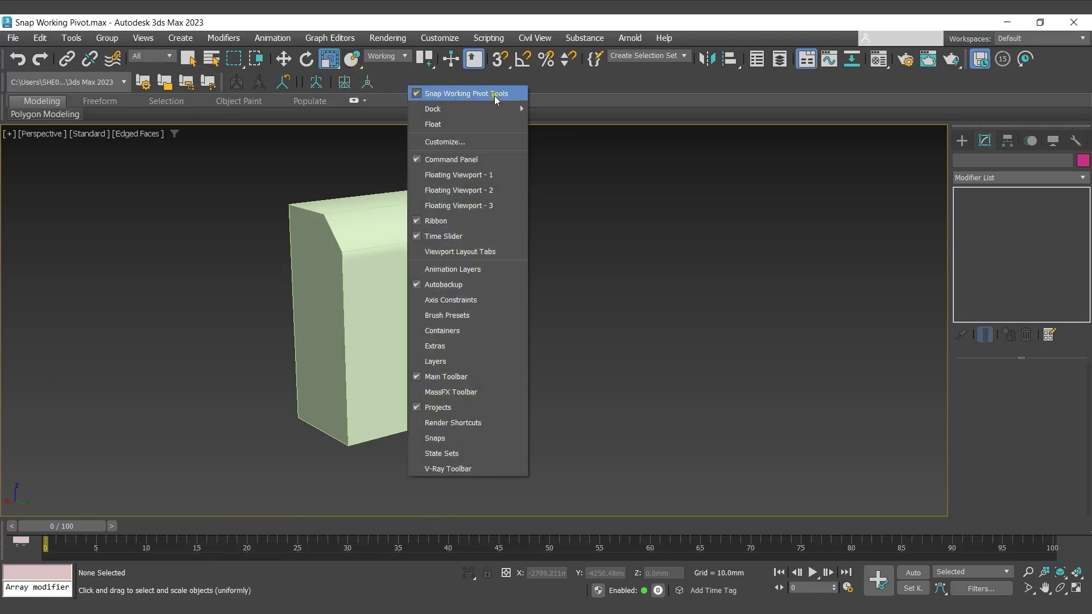
Step: At Polygon level on the green box, scale the front inset panel polygon down slightly
left_click(318, 183)
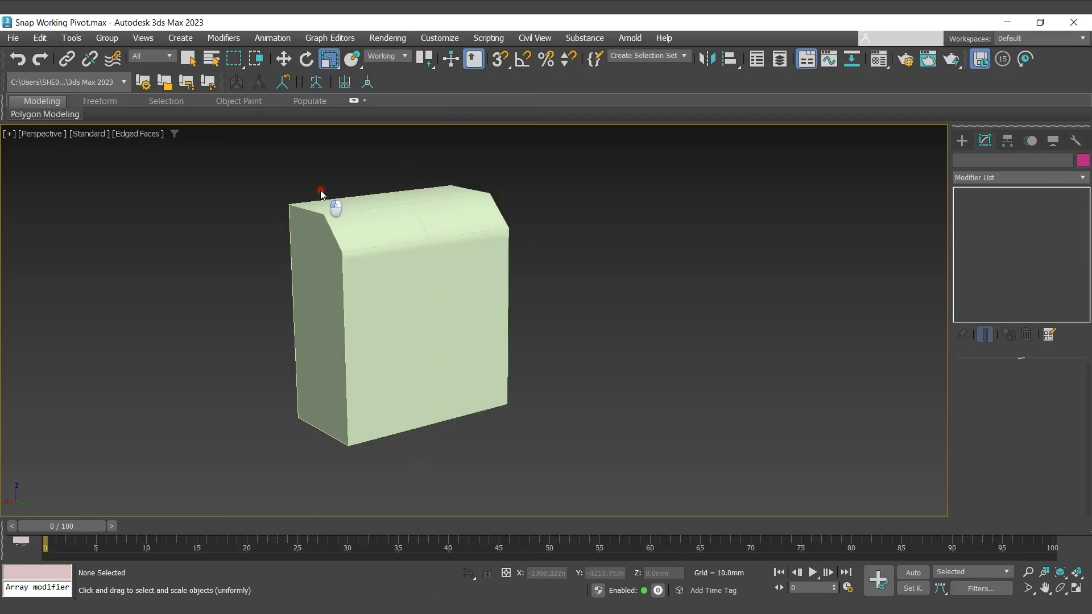
left_click(388, 296)
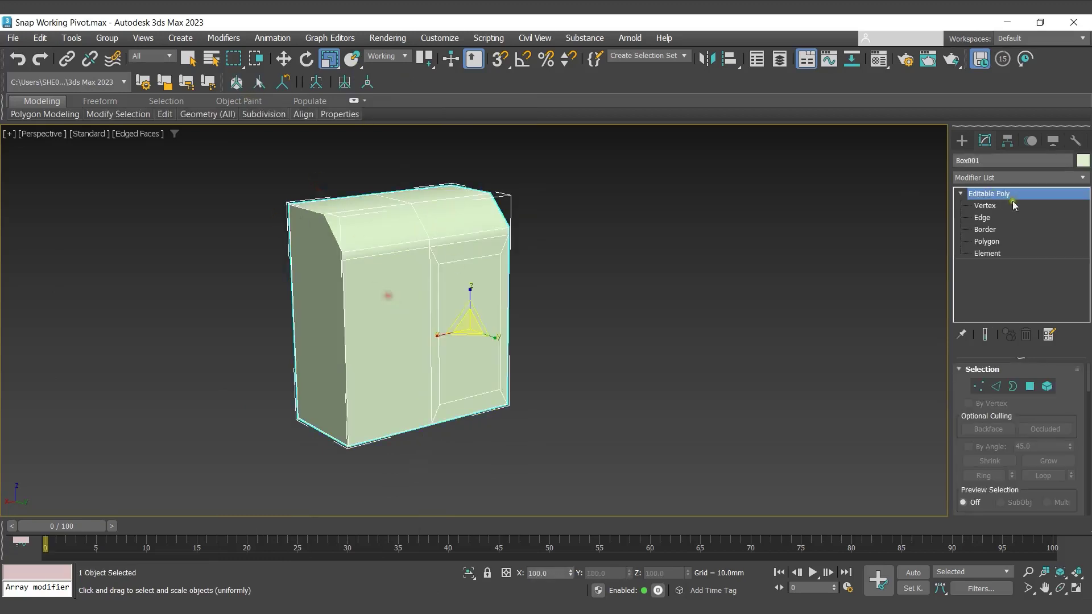
left_click(993, 243)
key("ctrl+w")
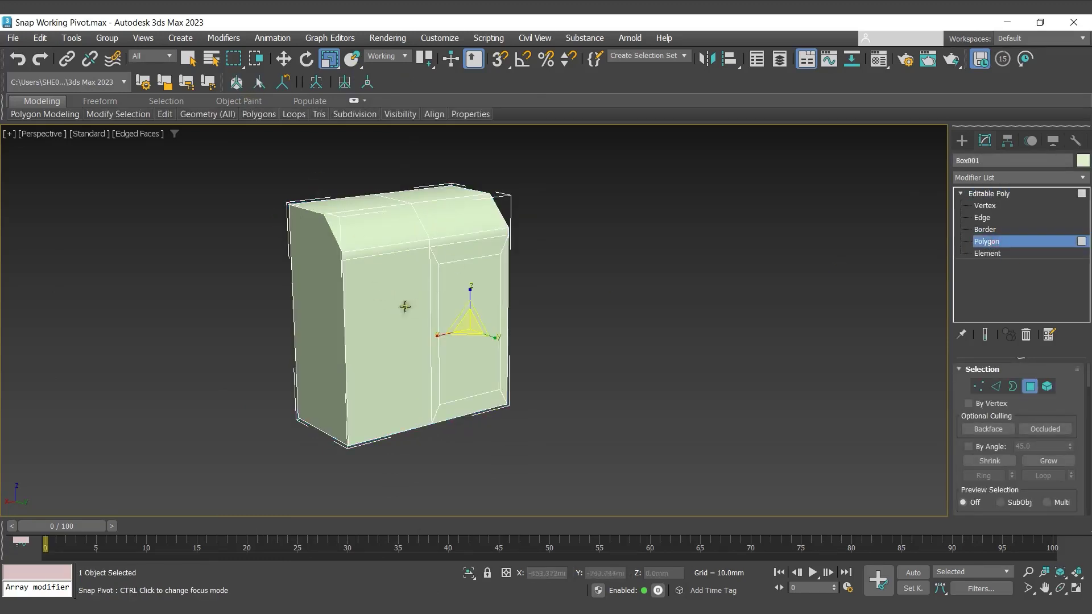
left_click(462, 278)
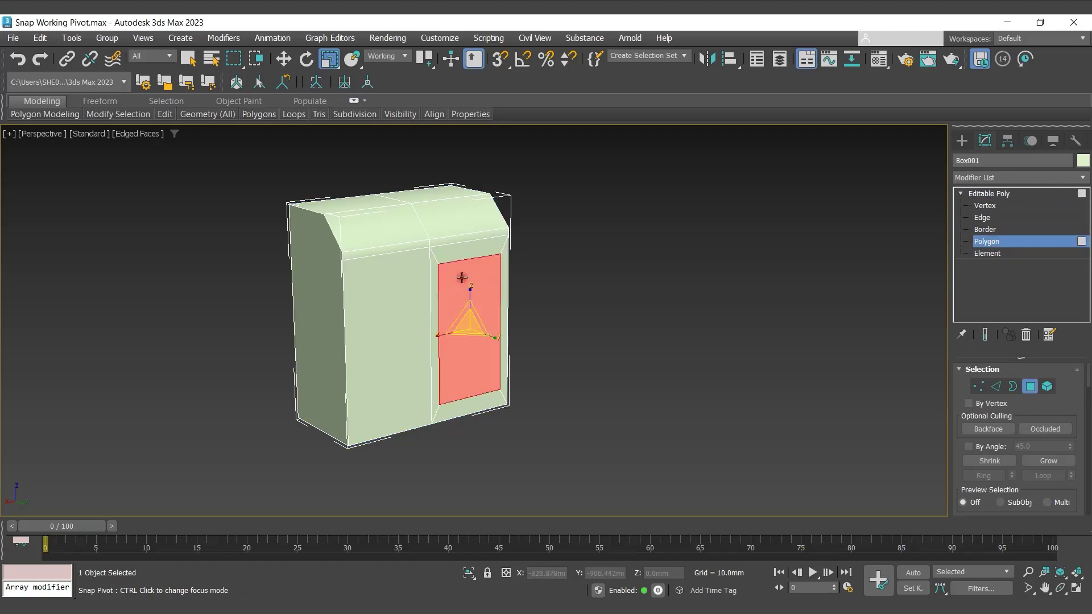
mouse_move(483, 332)
left_mouse_down()
mouse_move(477, 322)
mouse_move(481, 336)
left_mouse_up()
scroll(466, 317, "up", 3)
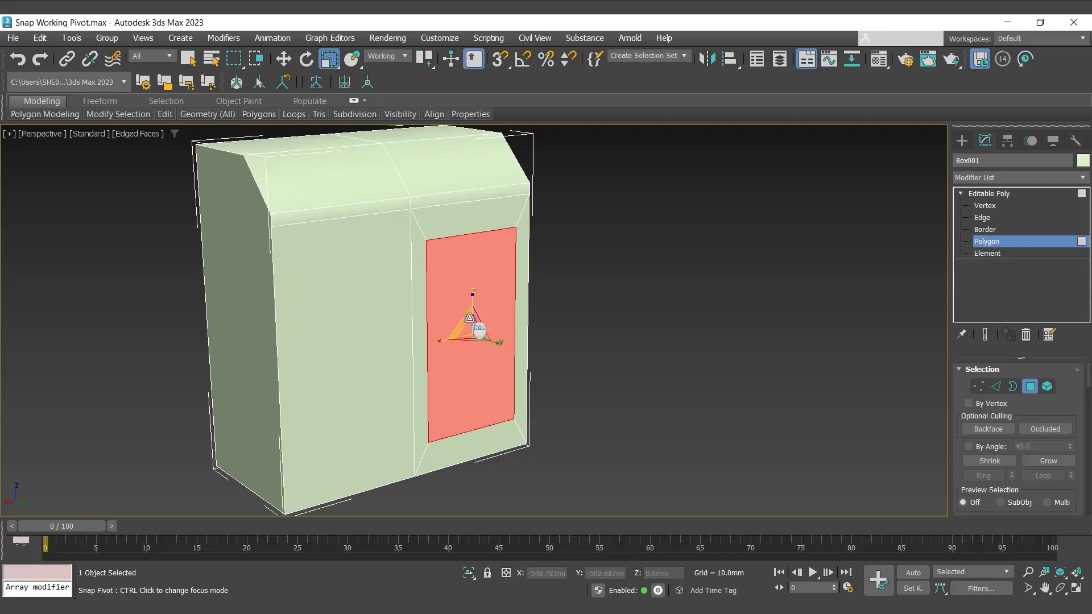
Step: Put a working pivot on the panel's top-left corner and scale the panel up from there
left_click(237, 83)
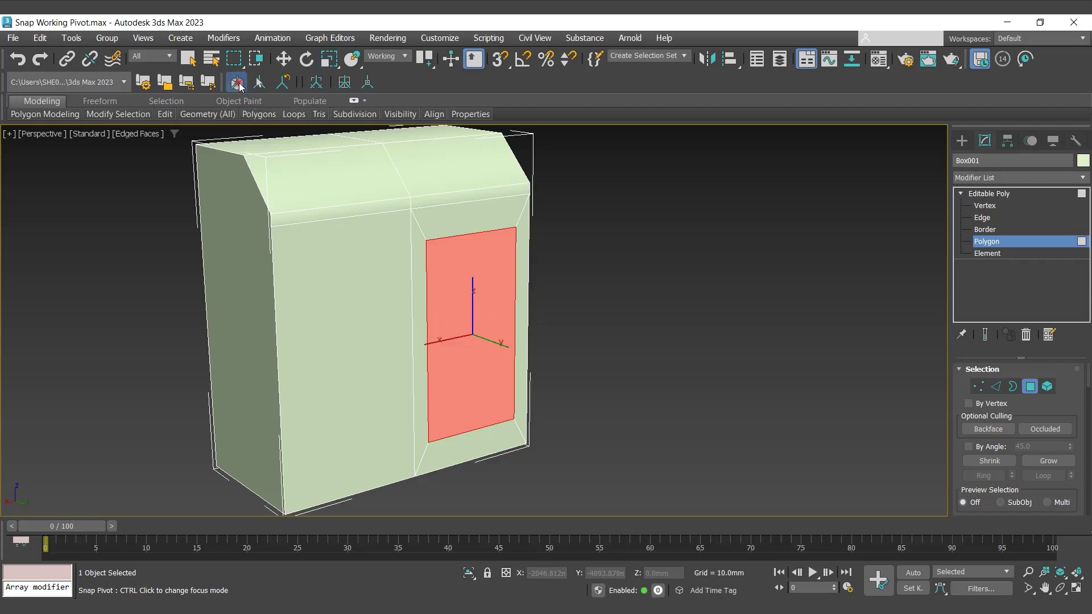
left_click(426, 240)
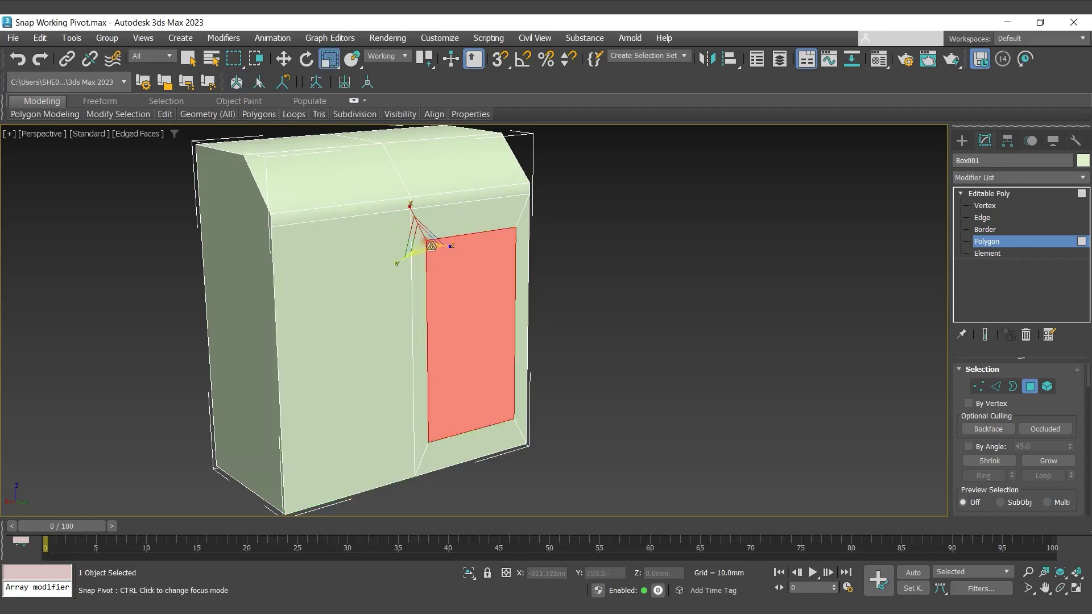
mouse_move(433, 246)
left_mouse_down()
mouse_move(440, 278)
mouse_move(441, 241)
mouse_move(430, 250)
mouse_move(441, 249)
left_mouse_up()
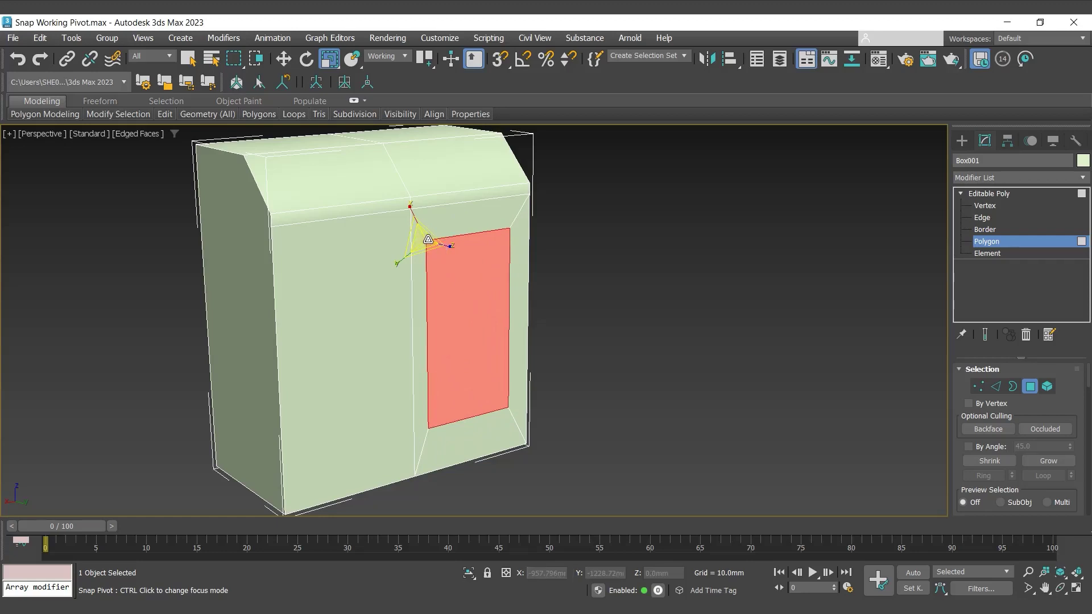
left_click(317, 83)
Step: Cancel the first working-pivot placement and return the box to Polygon level
middle_click_drag(534, 219, 538, 236)
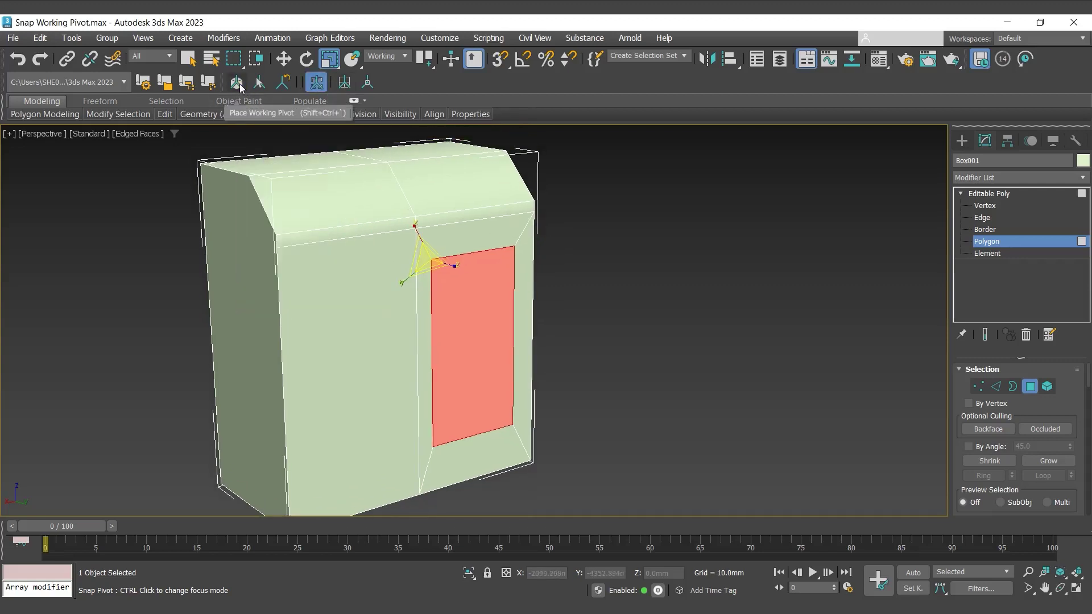
left_click(239, 85)
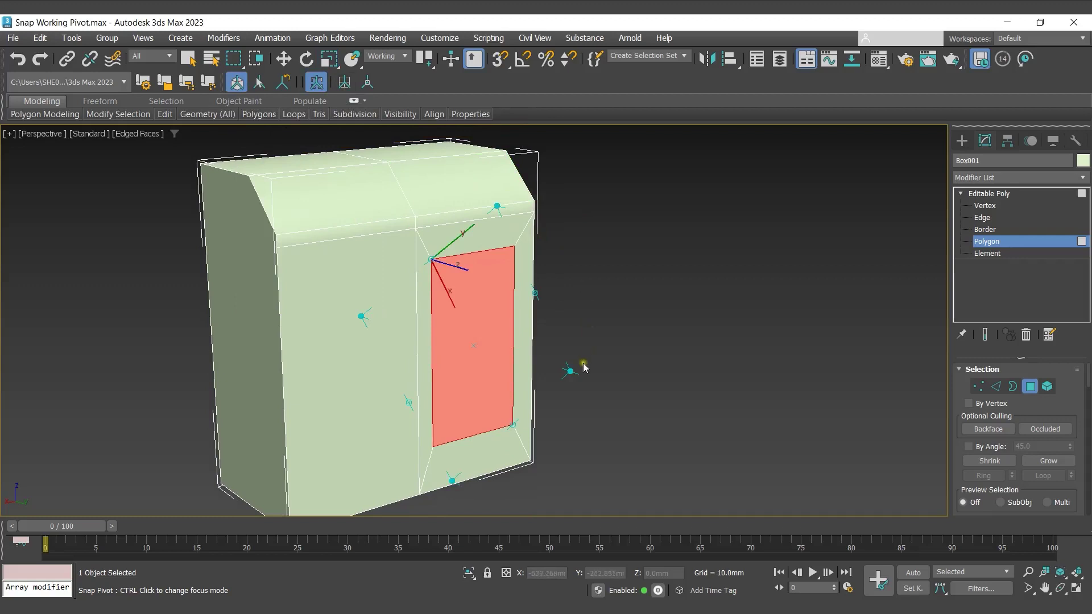
left_click(999, 194)
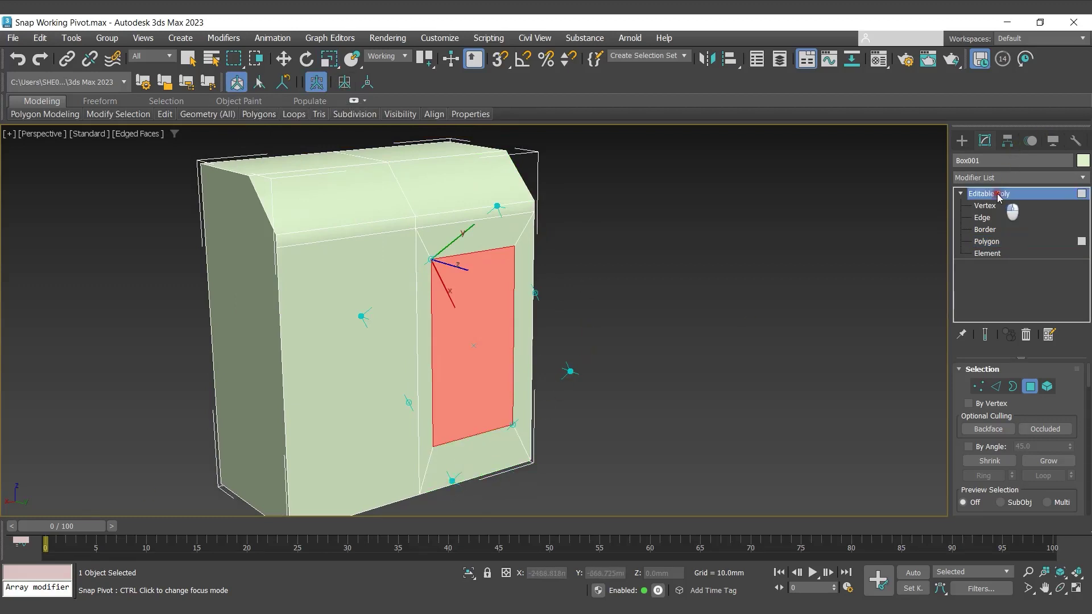
right_click(619, 254)
left_click(993, 242)
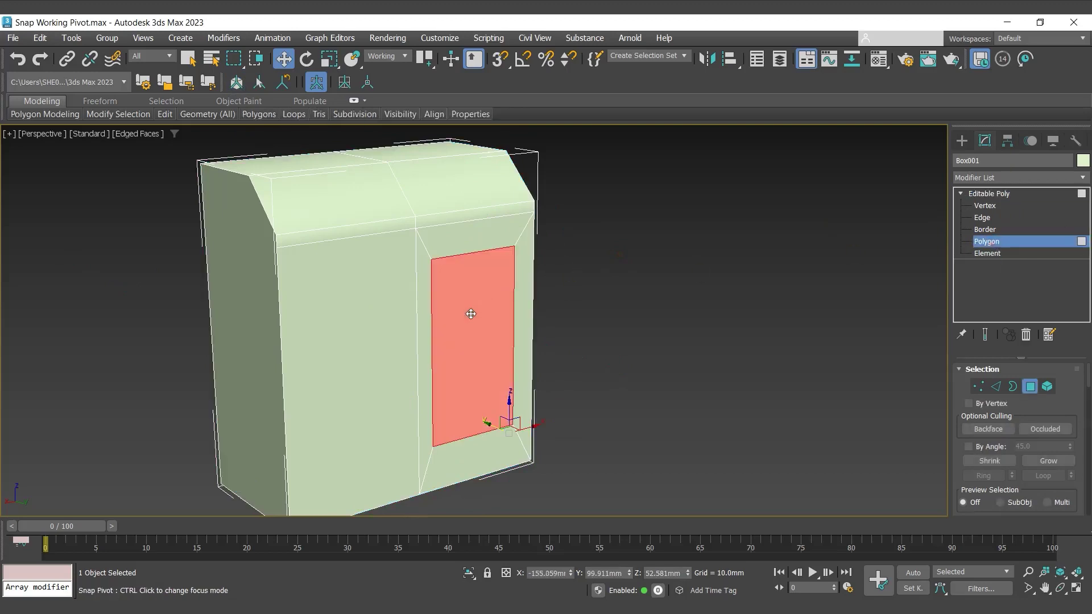
Step: Select only the slanted top polygon and place the working pivot on it
left_click(345, 344, "ctrl")
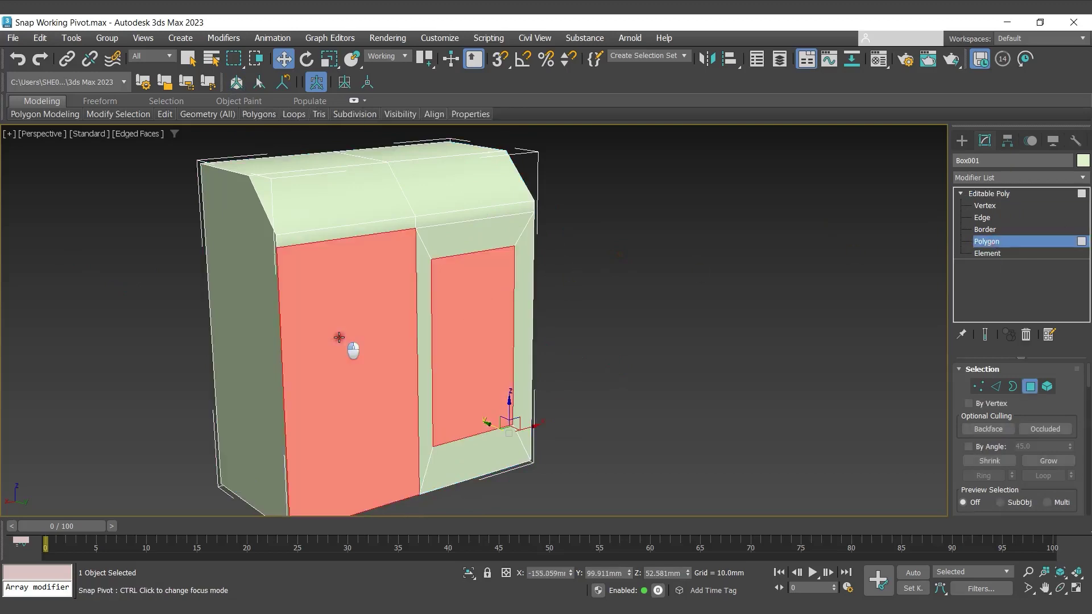
left_click(453, 241, "ctrl")
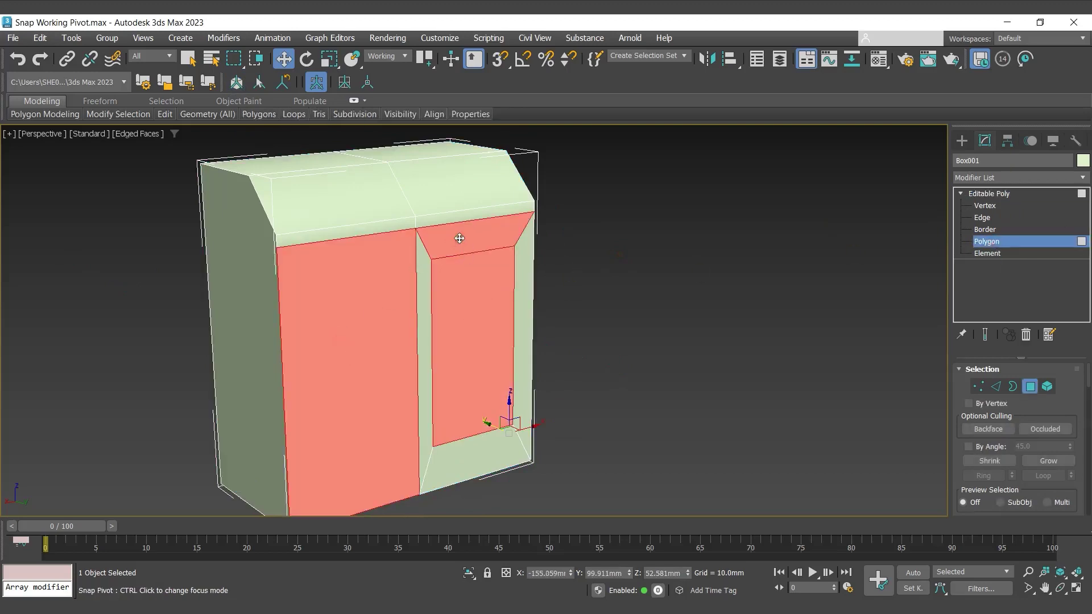
left_click(443, 176)
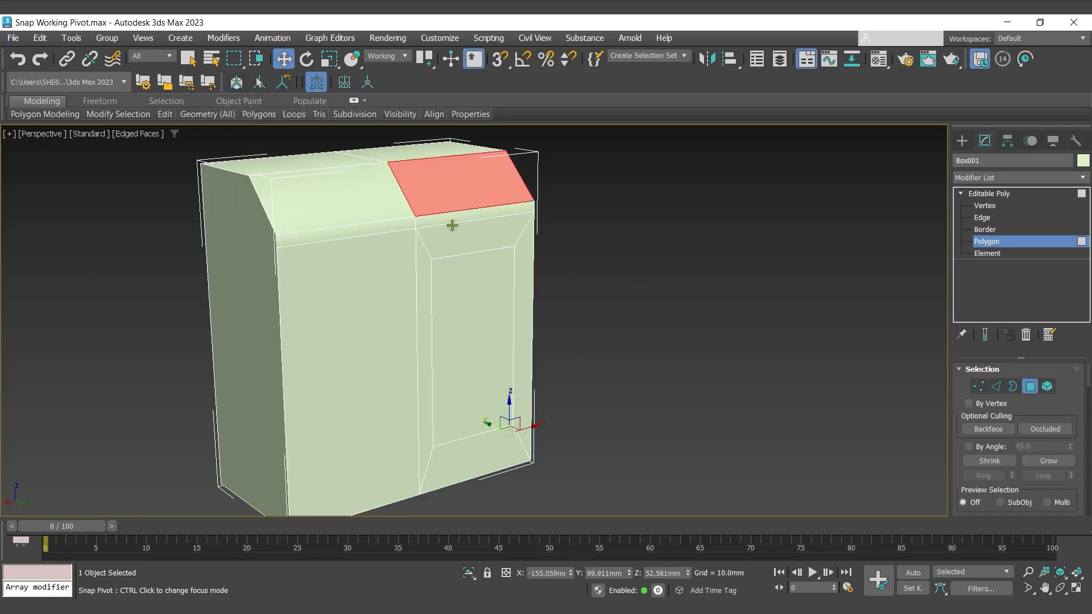
middle_click_drag(455, 231, 468, 236, "alt")
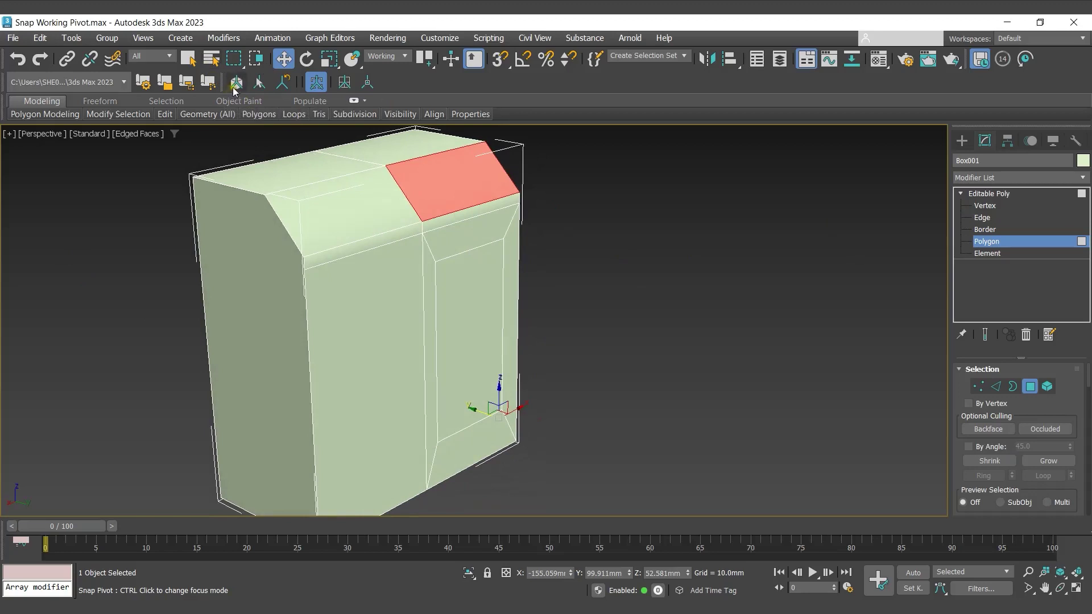
left_click(237, 82)
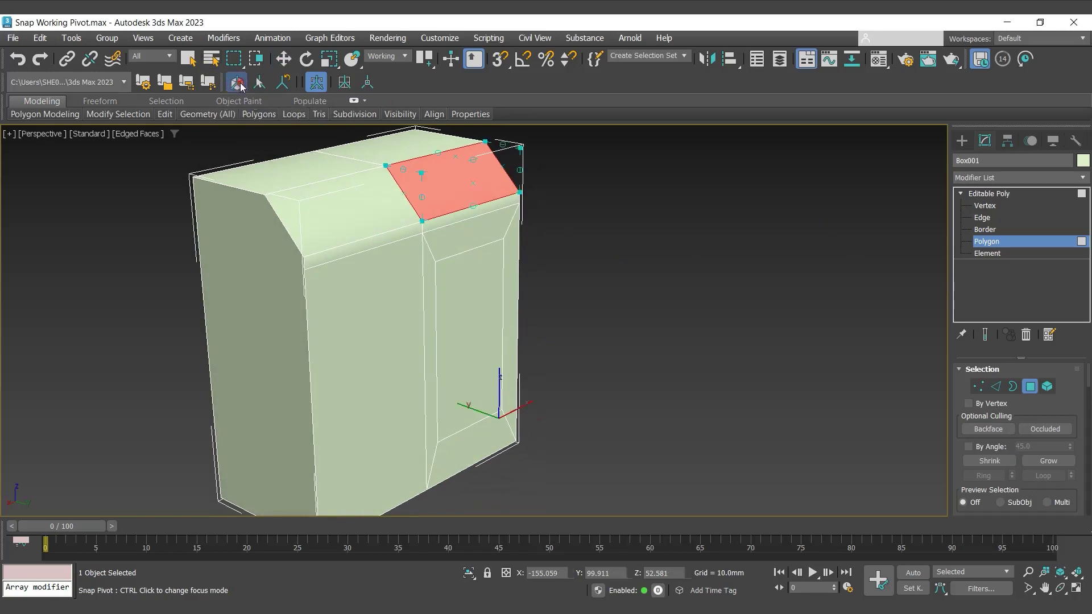
left_click(458, 178)
middle_click_drag(461, 191, 460, 217, "alt")
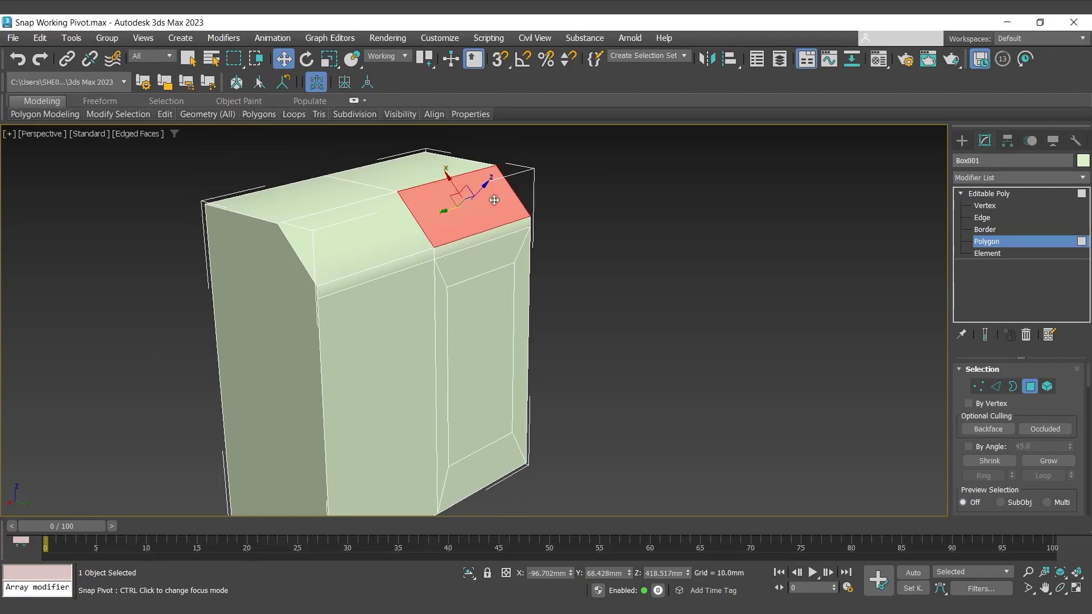
Step: Create a grid from the working pivot and draw a small cylinder on the slanted top
left_click(344, 84)
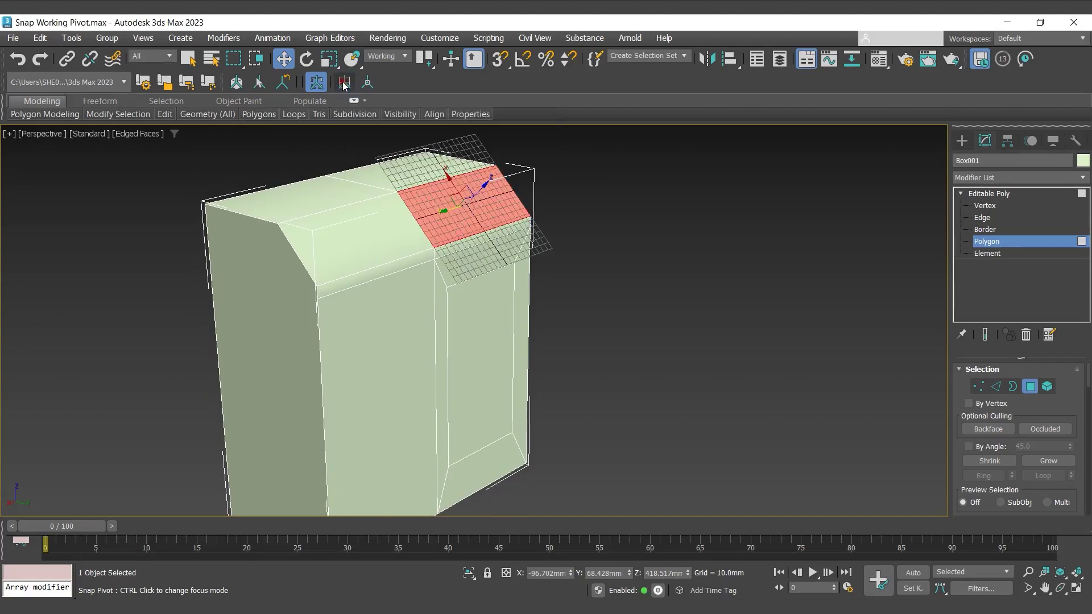
middle_click_drag(573, 248, 570, 254)
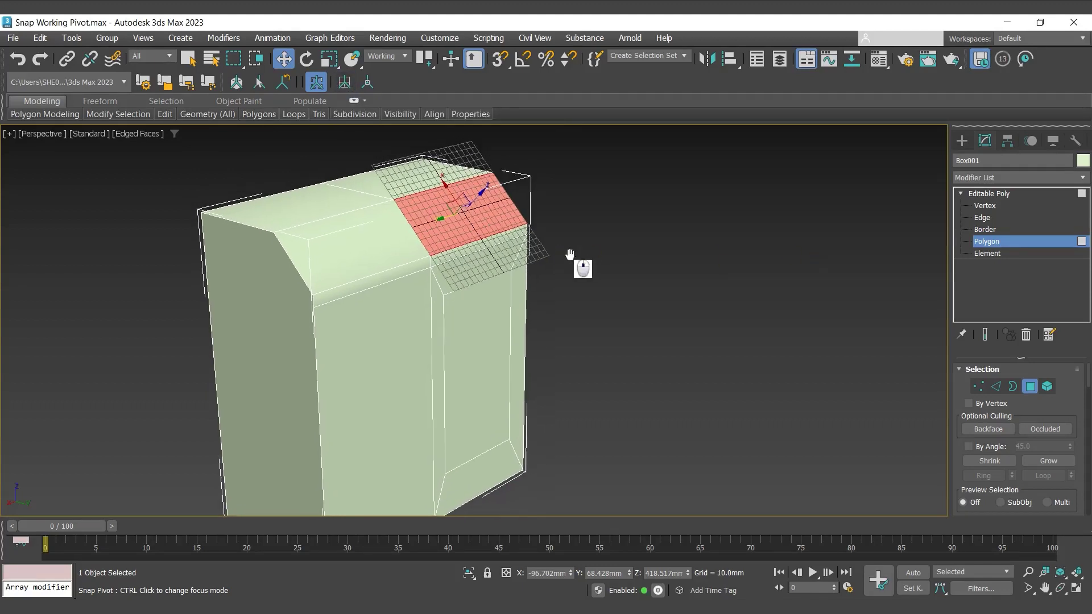
left_click(962, 140)
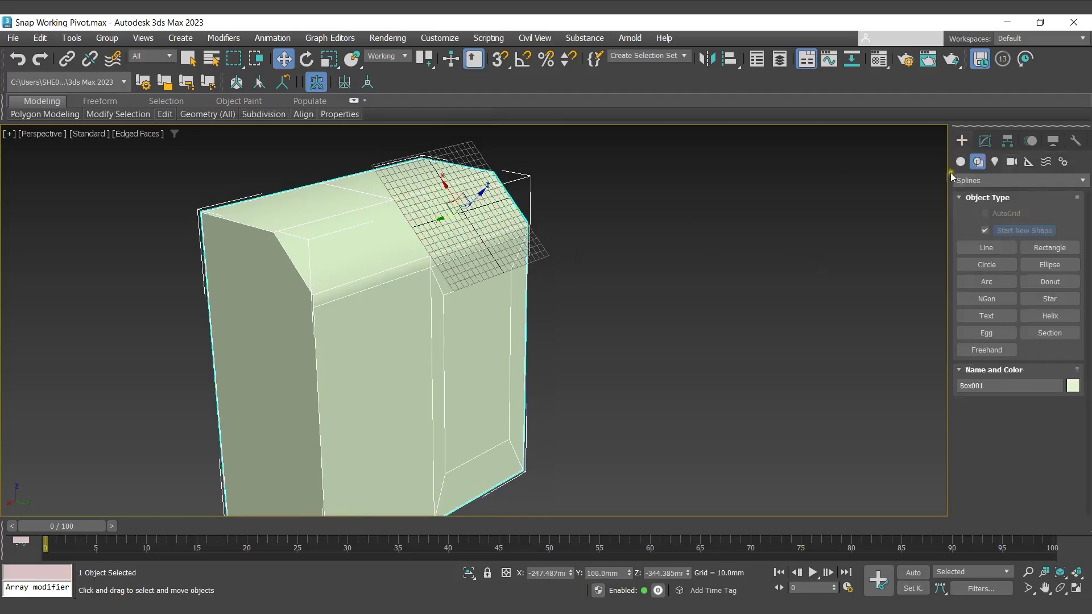
left_click(961, 162)
left_click(986, 264)
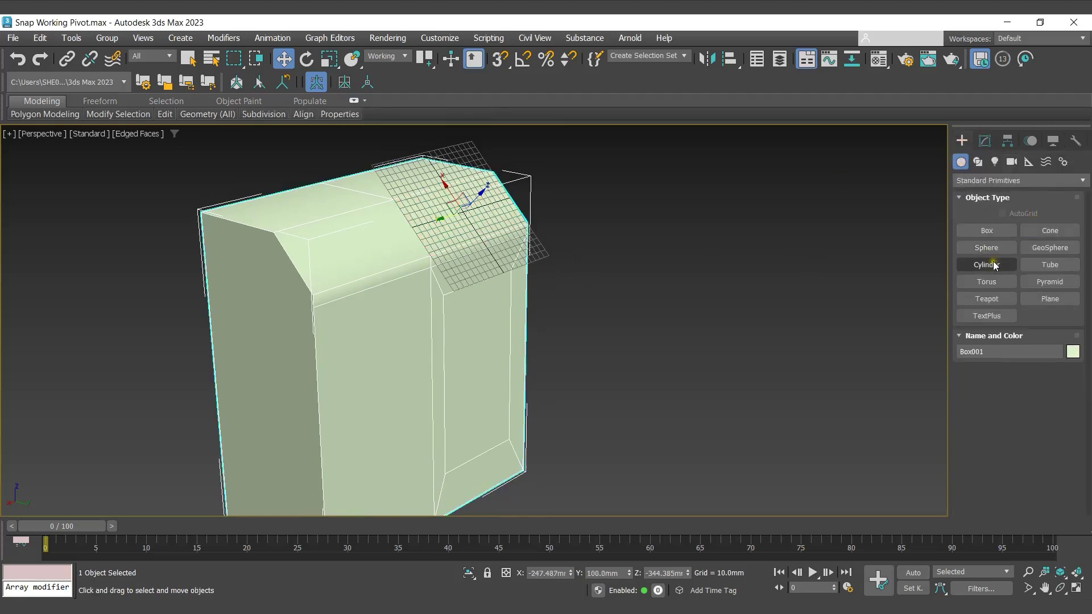
left_click_drag(465, 203, 475, 215)
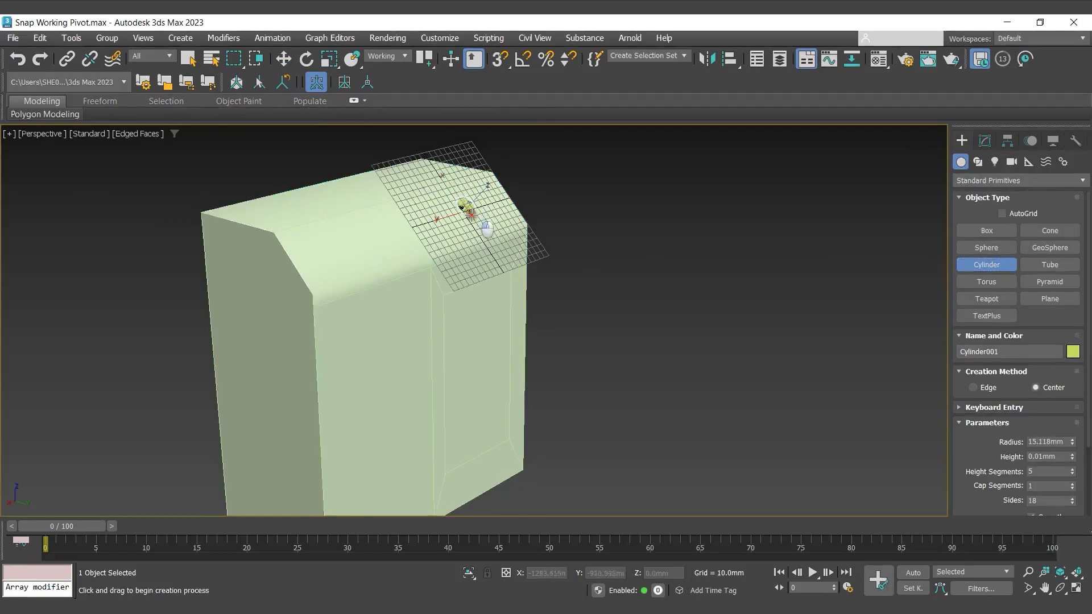
left_click(434, 154)
Step: Reselect the box at Polygon level and select its inner front door polygon
middle_click_drag(494, 248, 466, 261, "alt")
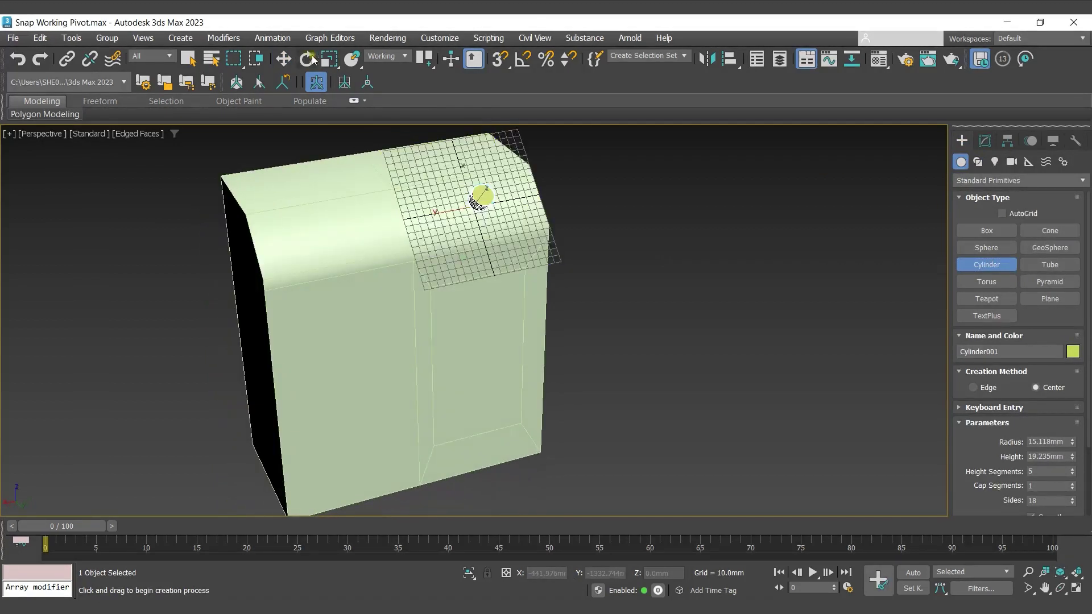
left_click(284, 59)
left_click(396, 255)
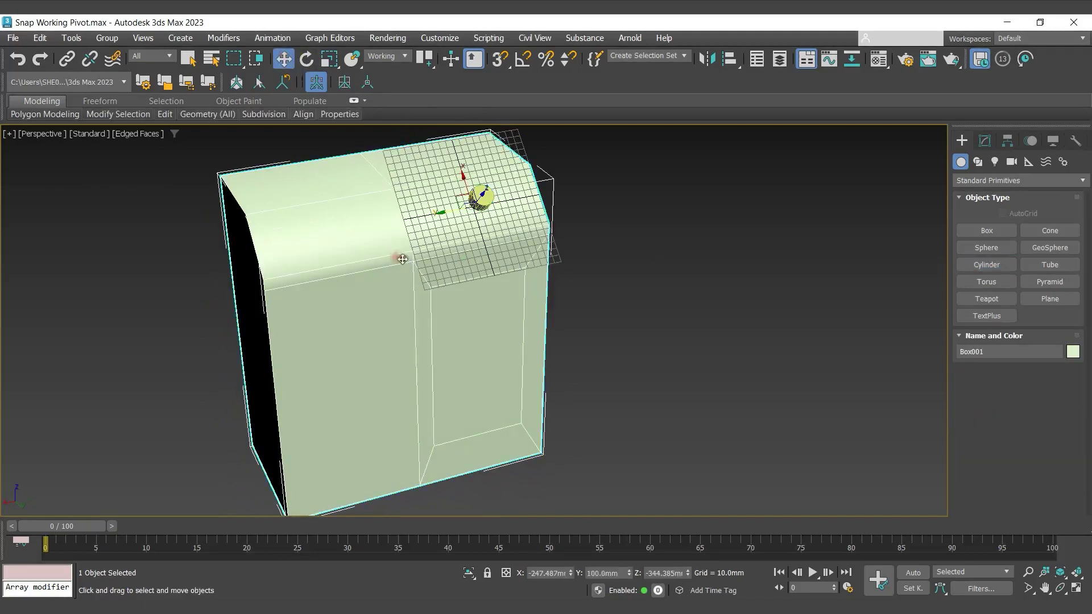
left_click(987, 142)
left_click(987, 241)
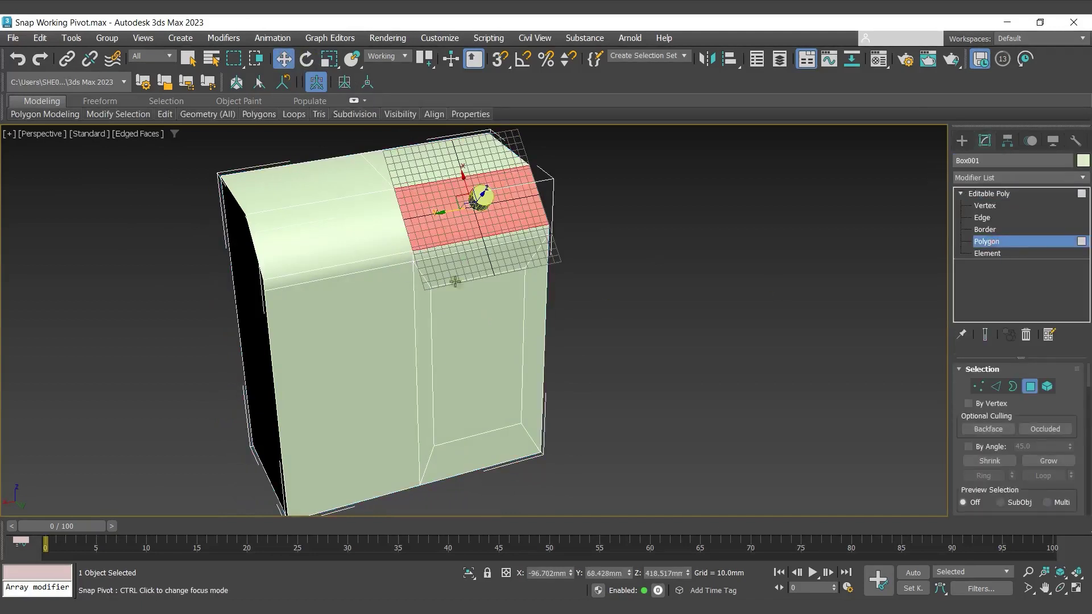
left_click(486, 362)
middle_click_drag(485, 362, 512, 352, "alt")
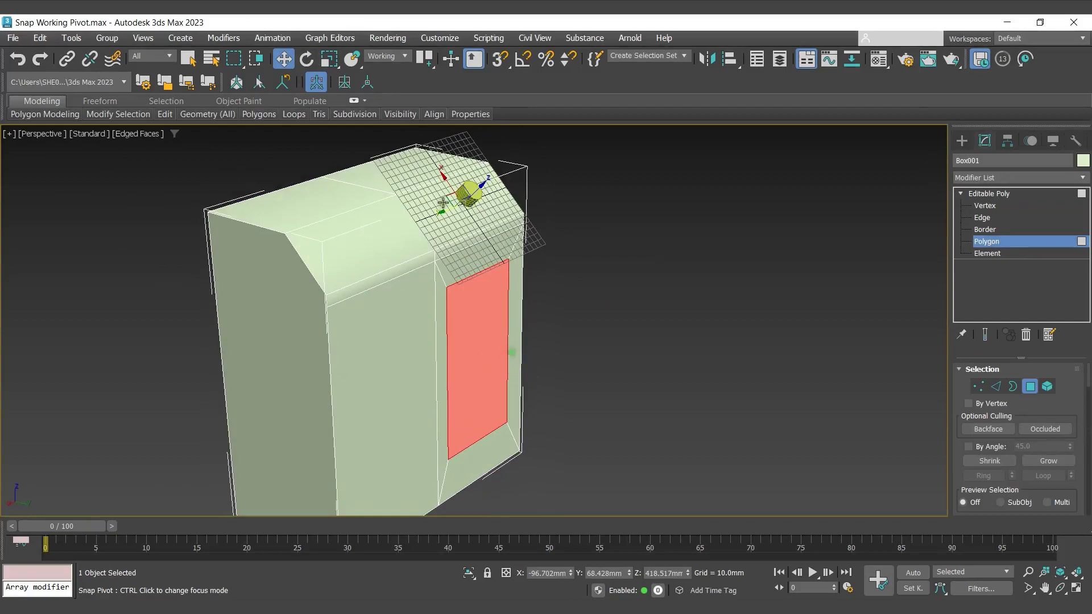
Step: Reset the working pivot onto the front door polygon's centre and clear the polygon selection
left_click(288, 85)
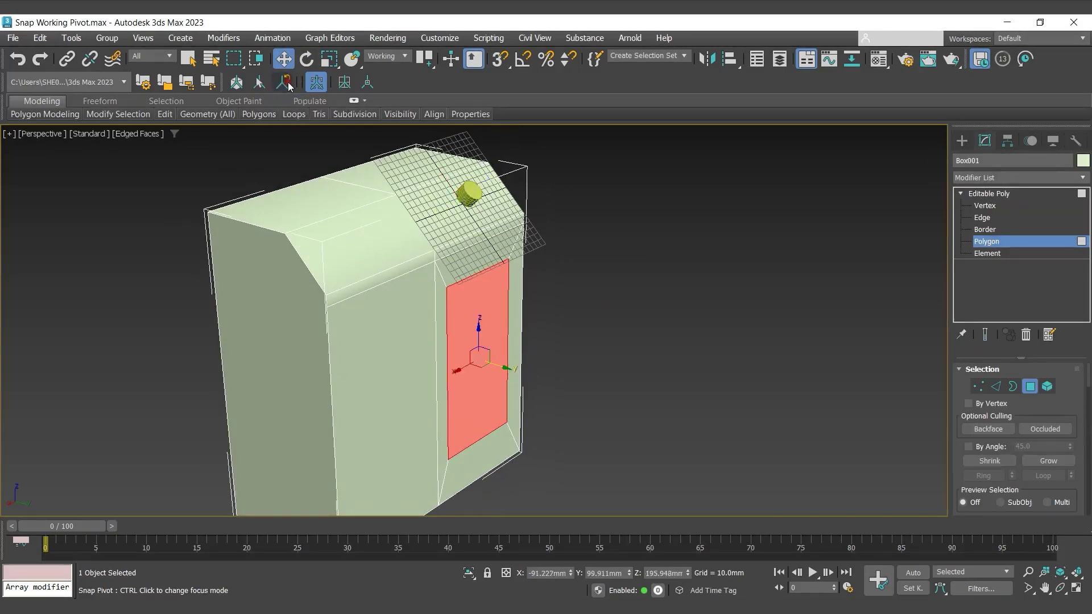
left_click(570, 319)
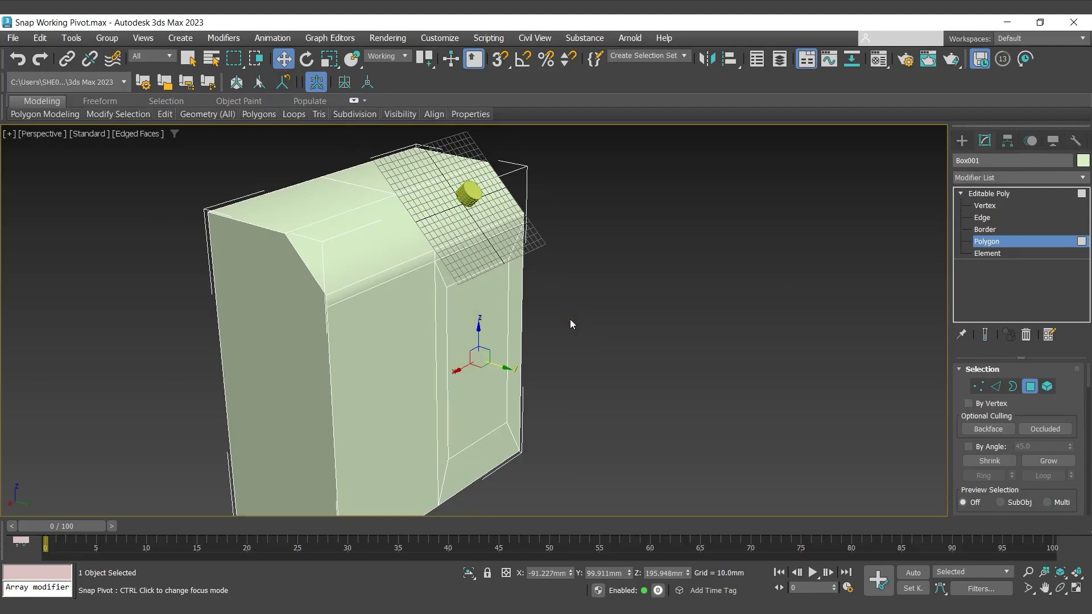
Step: Show the Autobackup toolbar, switch autobackup on and reset its countdown timer
right_click(988, 81)
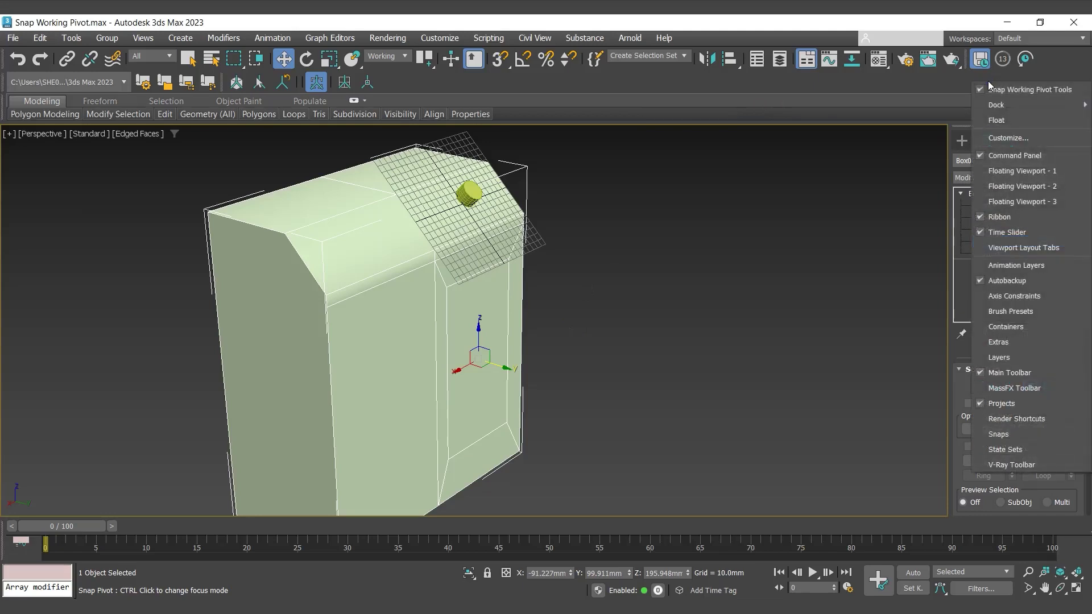
left_click(909, 80)
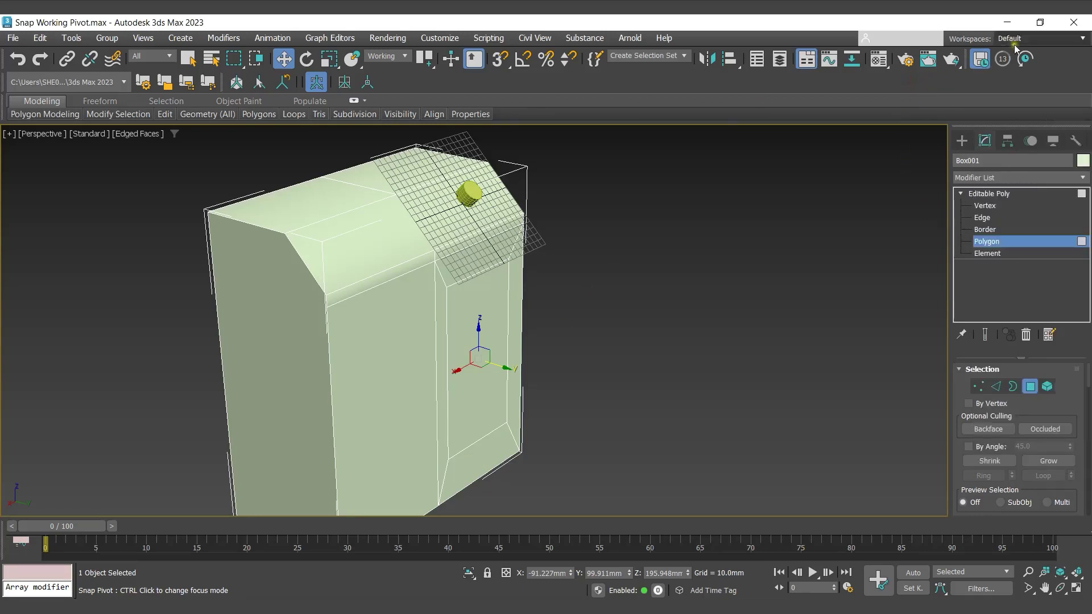
left_click(981, 61)
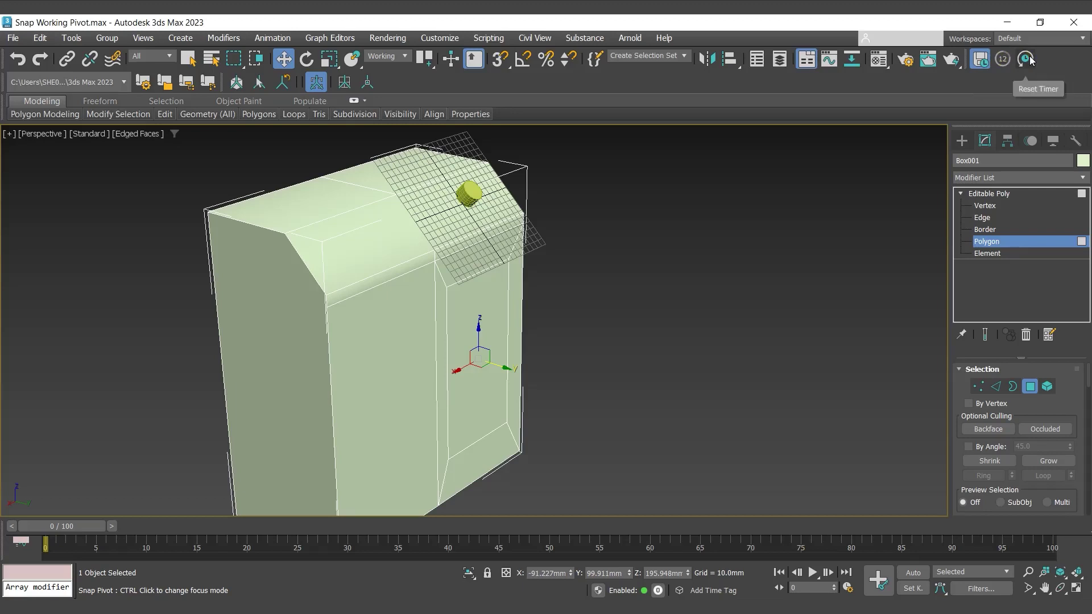
left_click(1030, 59)
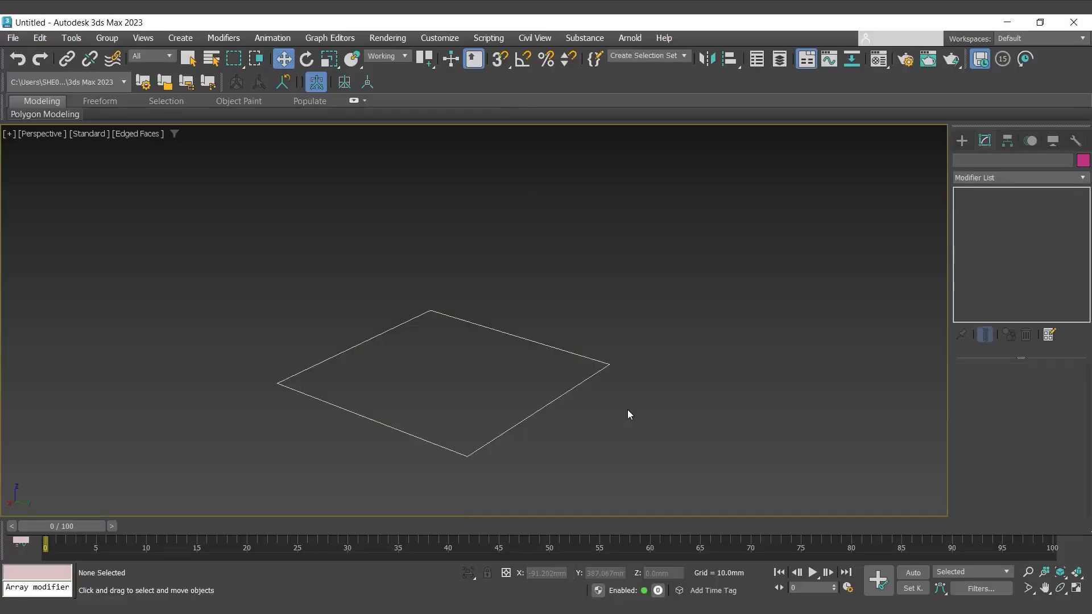
Step: At Segment level, Shift-drag Rectangle001's right segment outward to create new segments
left_click(568, 391)
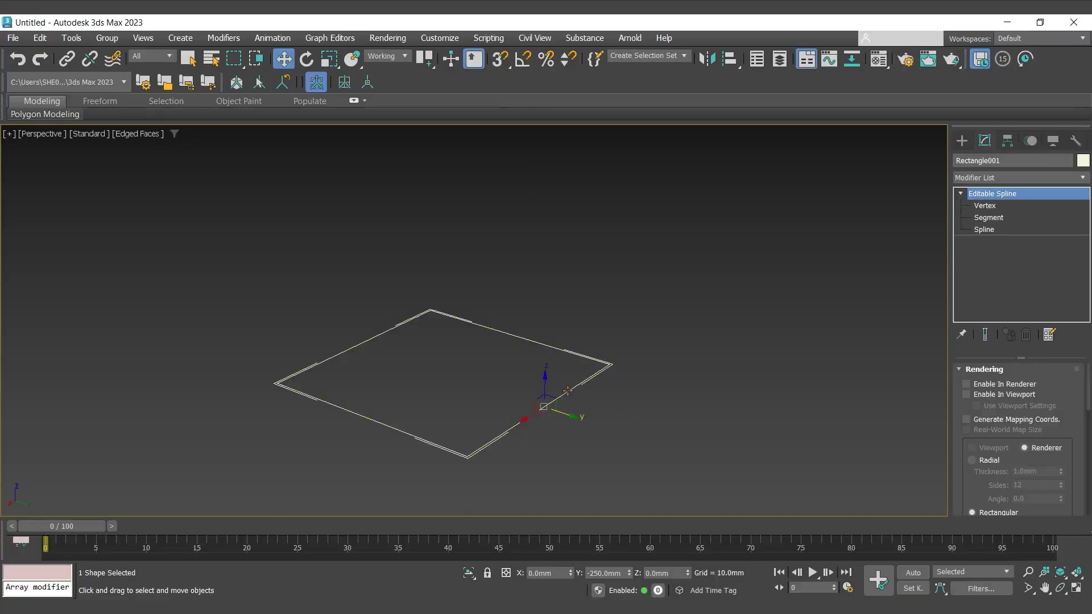
left_click(996, 221)
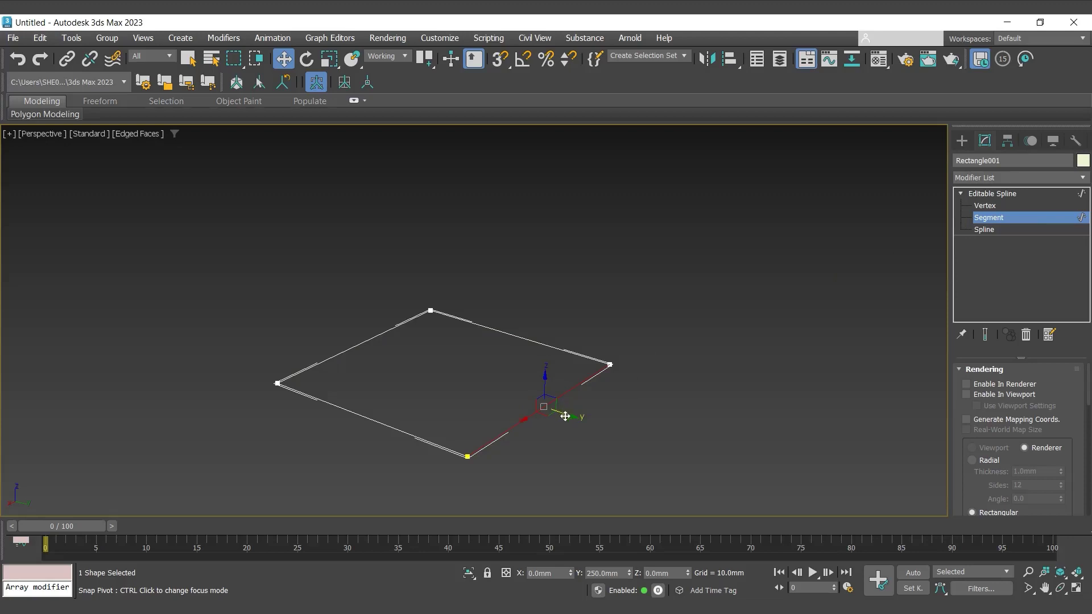
left_click_drag(565, 416, 677, 477)
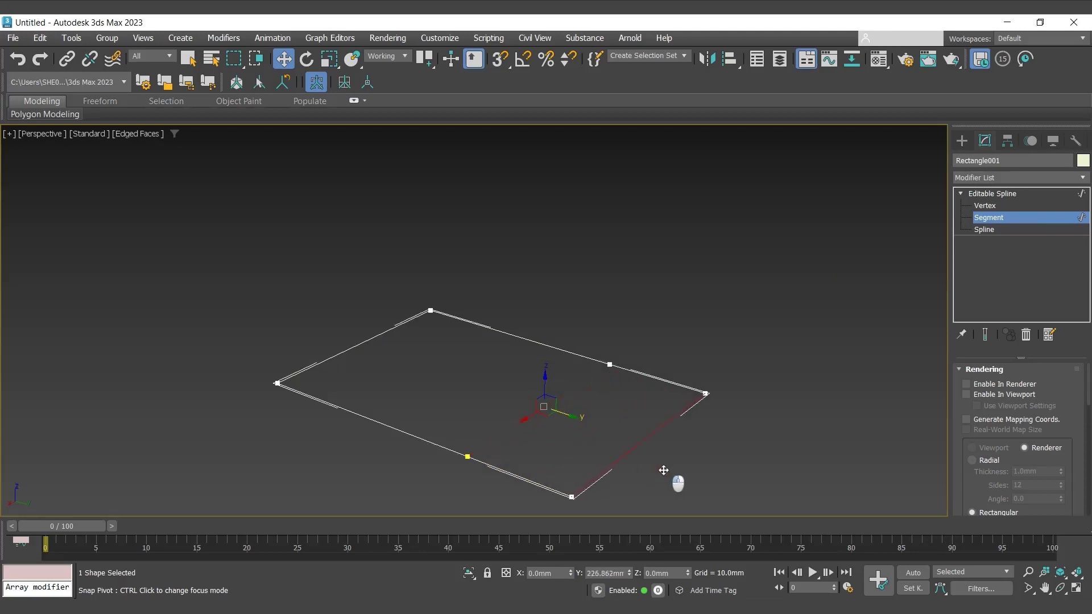